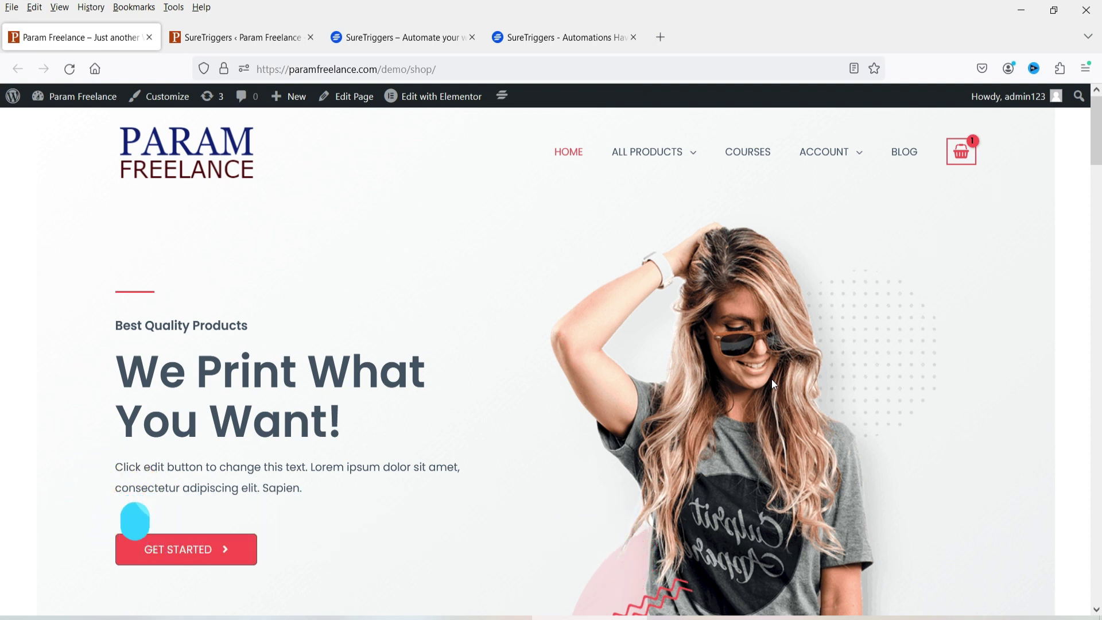
Step: Browse the Create New Connection app grid in SureTriggers
{"action": "left_click", "coordinate": [411, 42]}
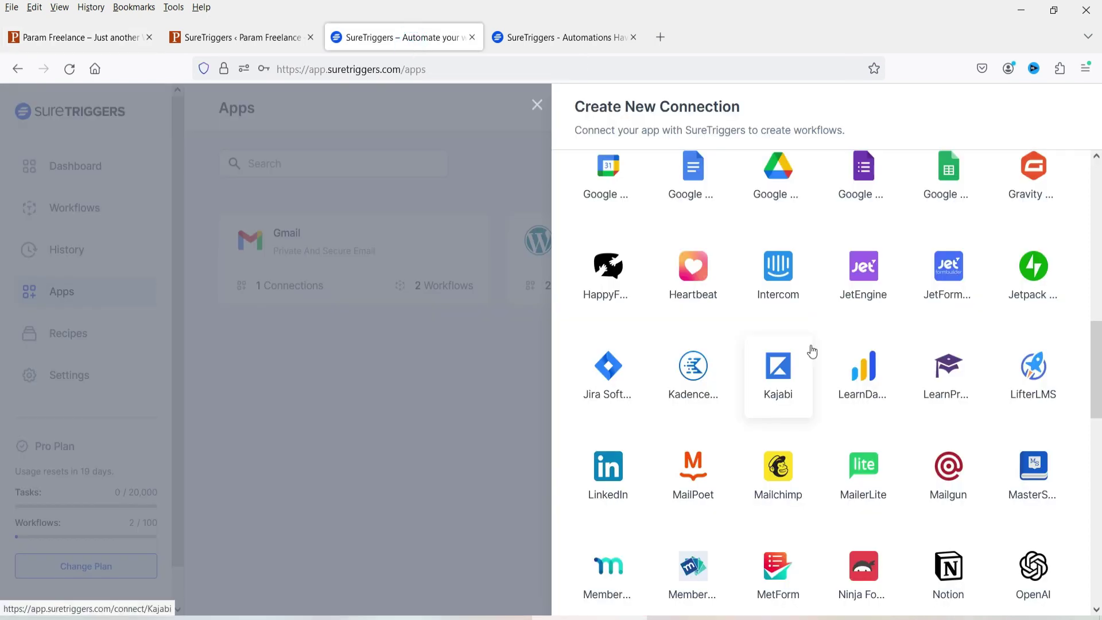
{"action": "scroll", "coordinate": [1017, 213], "scroll_direction": "up", "scroll_amount": 10}
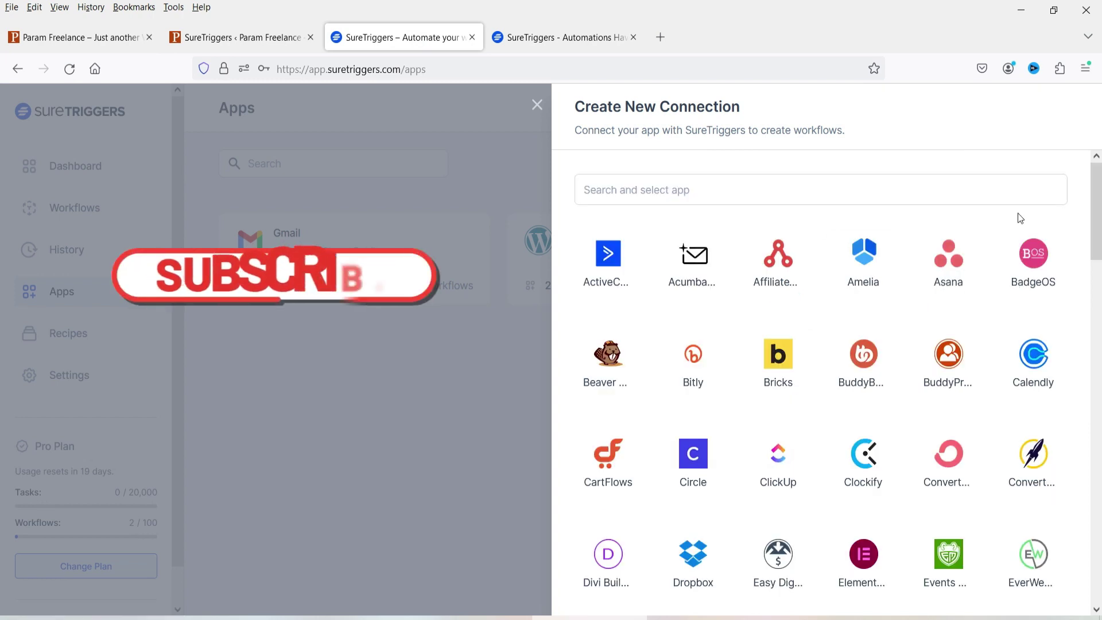
{"action": "scroll", "coordinate": [1017, 212], "scroll_direction": "down", "scroll_amount": 5}
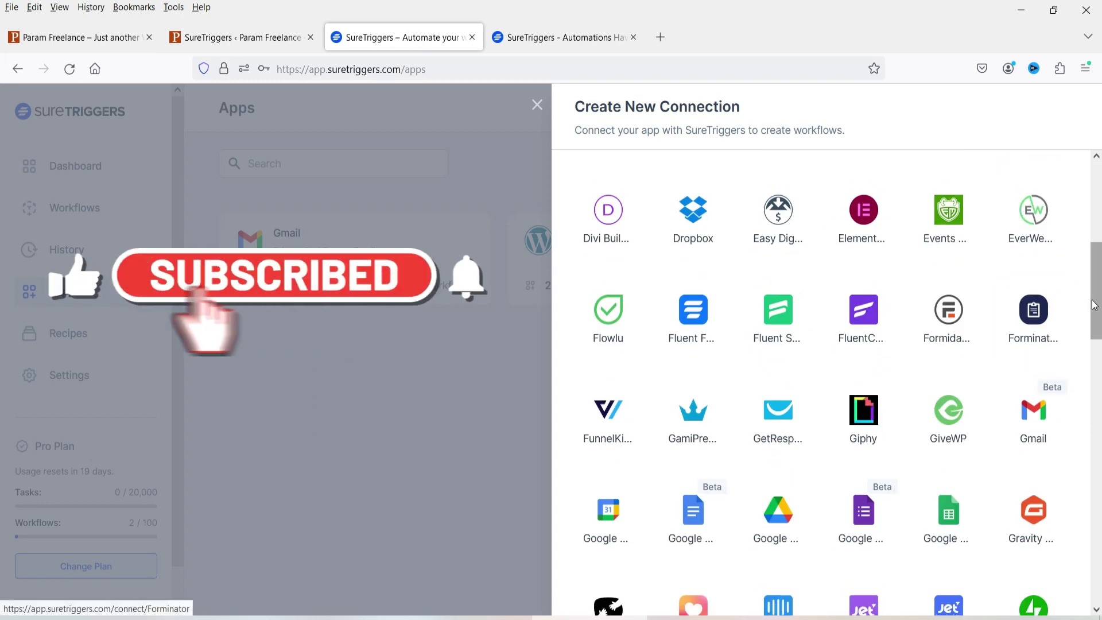
{"action": "scroll", "coordinate": [1050, 287], "scroll_direction": "down", "scroll_amount": 3}
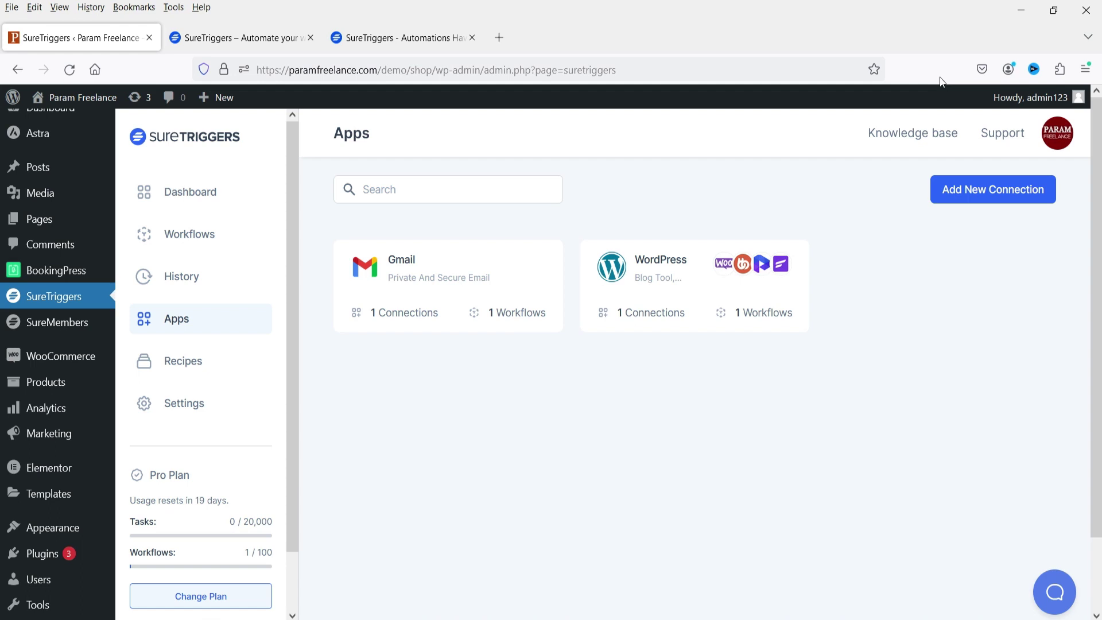
Step: Glance over the SureTriggers cloud dashboard and product site, then close the new-connection app list
{"action": "left_click", "coordinate": [232, 38]}
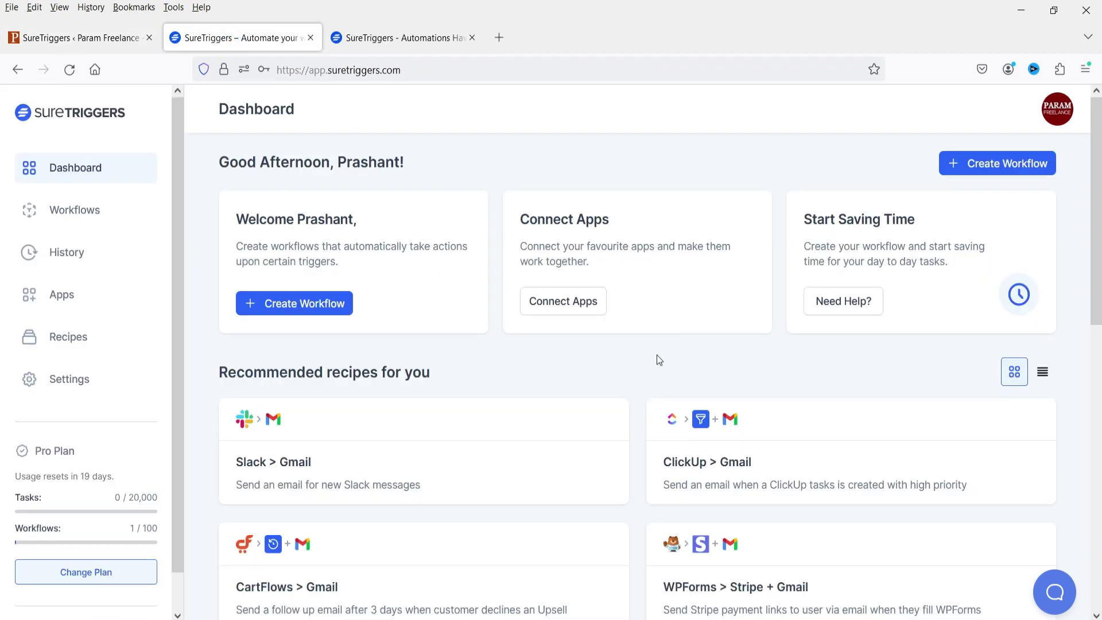
{"action": "left_click", "coordinate": [64, 38]}
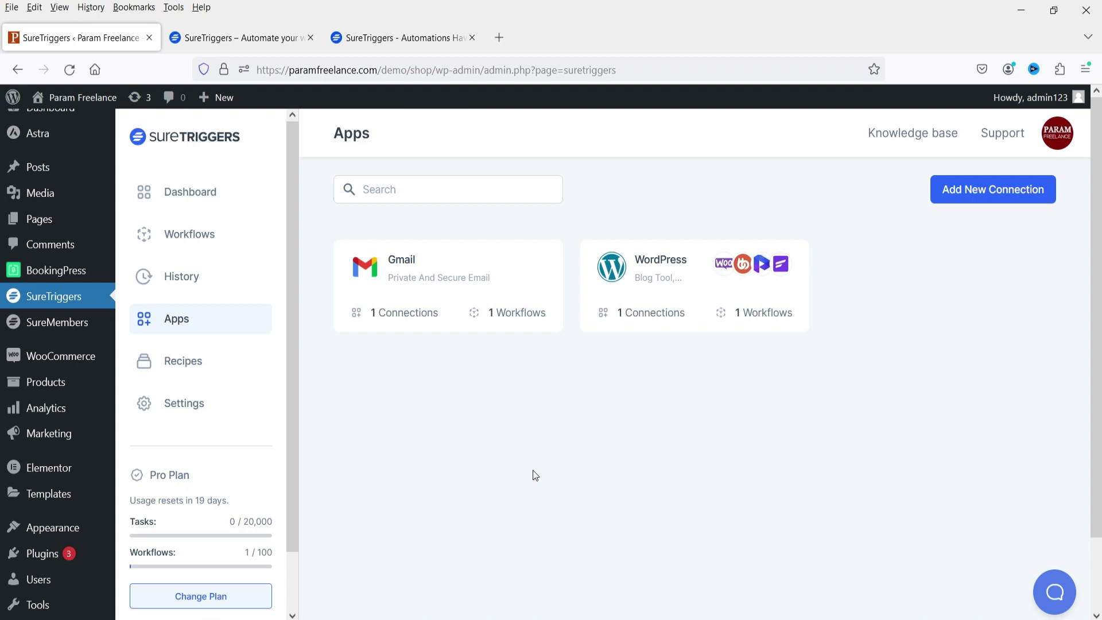
{"action": "left_click", "coordinate": [408, 40]}
{"action": "scroll", "coordinate": [941, 310], "scroll_direction": "down", "scroll_amount": 5}
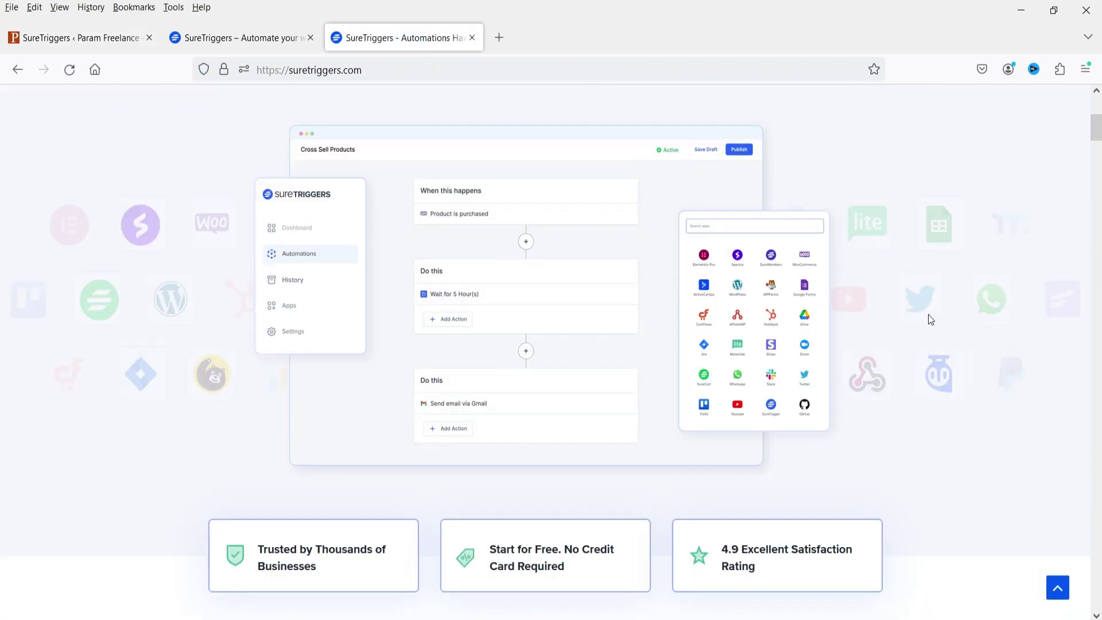
{"action": "key", "text": "ctrl+Tab"}
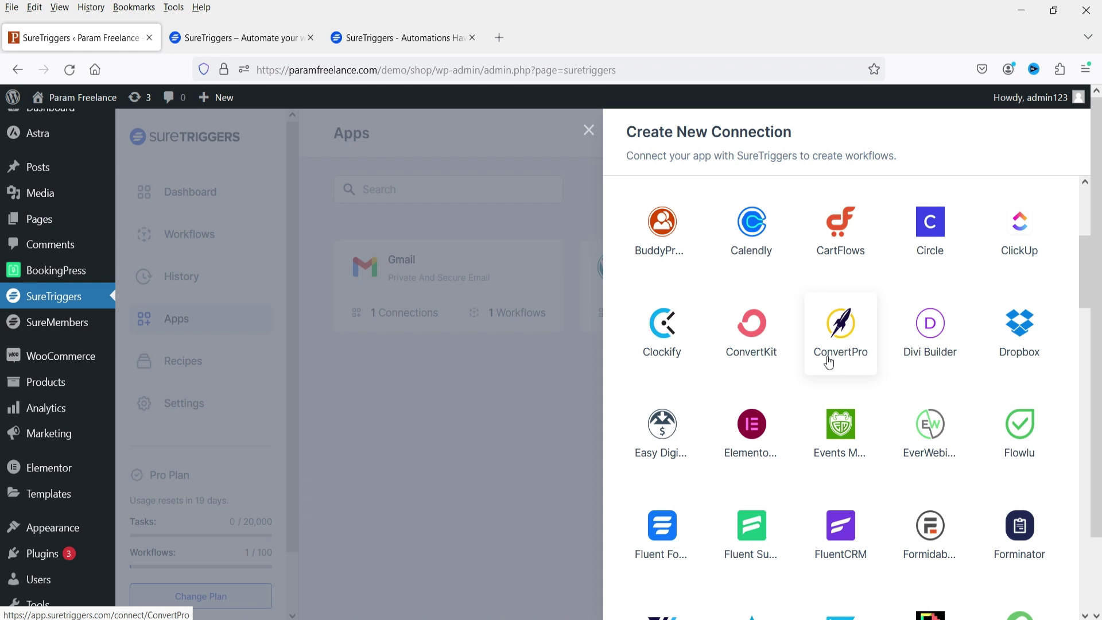
{"action": "left_click", "coordinate": [501, 275]}
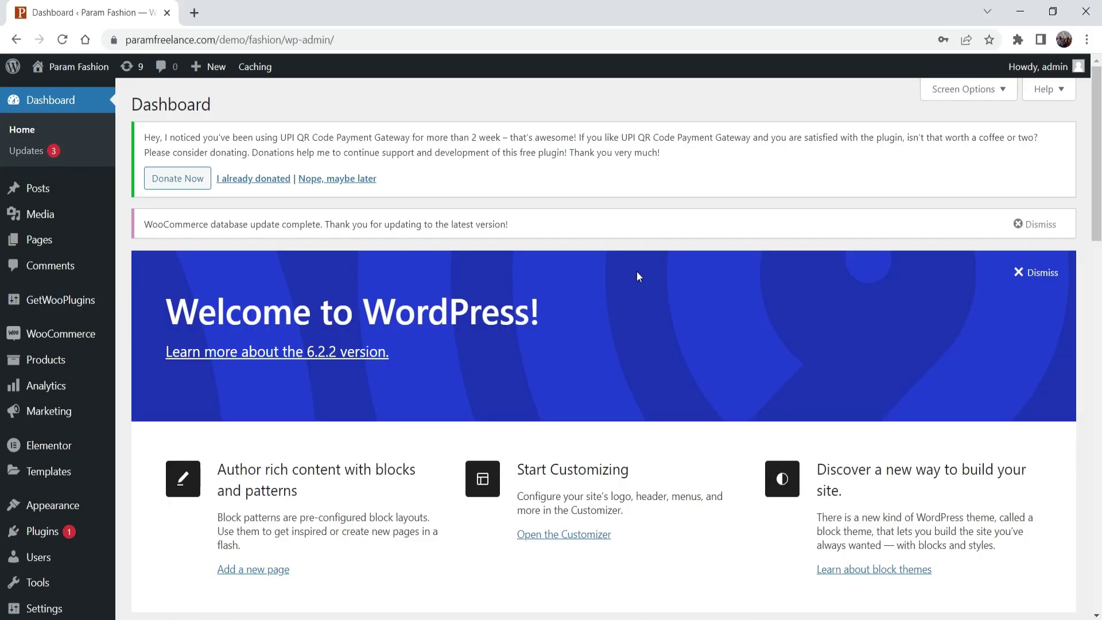
Step: Dismiss the WooCommerce database update notice and open the storefront in a new tab
{"action": "left_click", "coordinate": [1034, 224]}
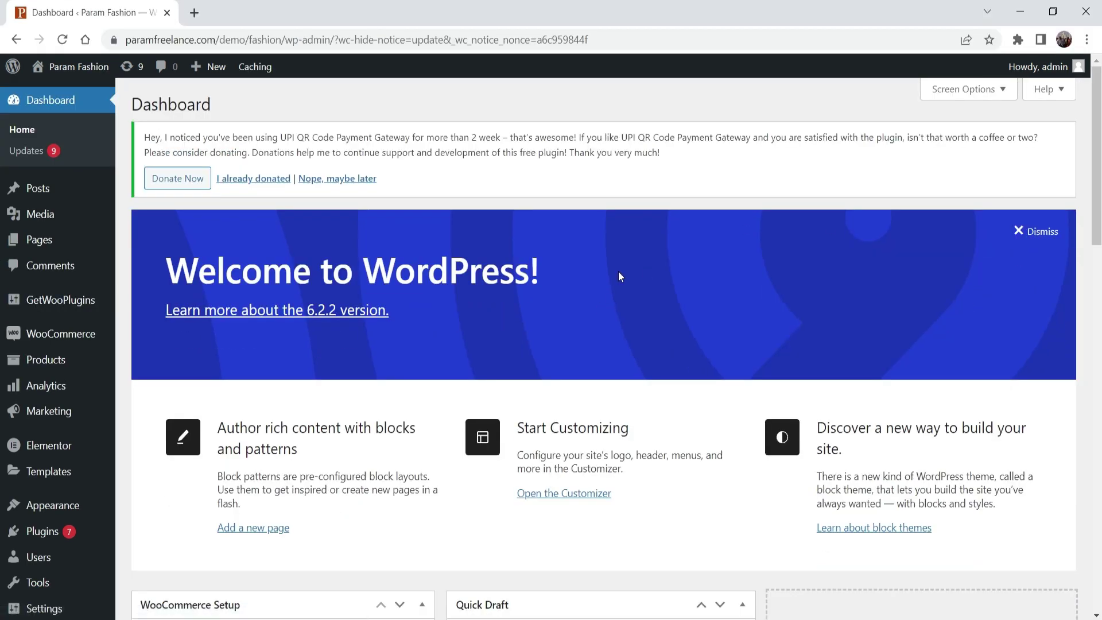
{"action": "mouse_move", "coordinate": [75, 66]}
{"action": "right_click", "coordinate": [76, 92]}
{"action": "key", "text": "Escape"}
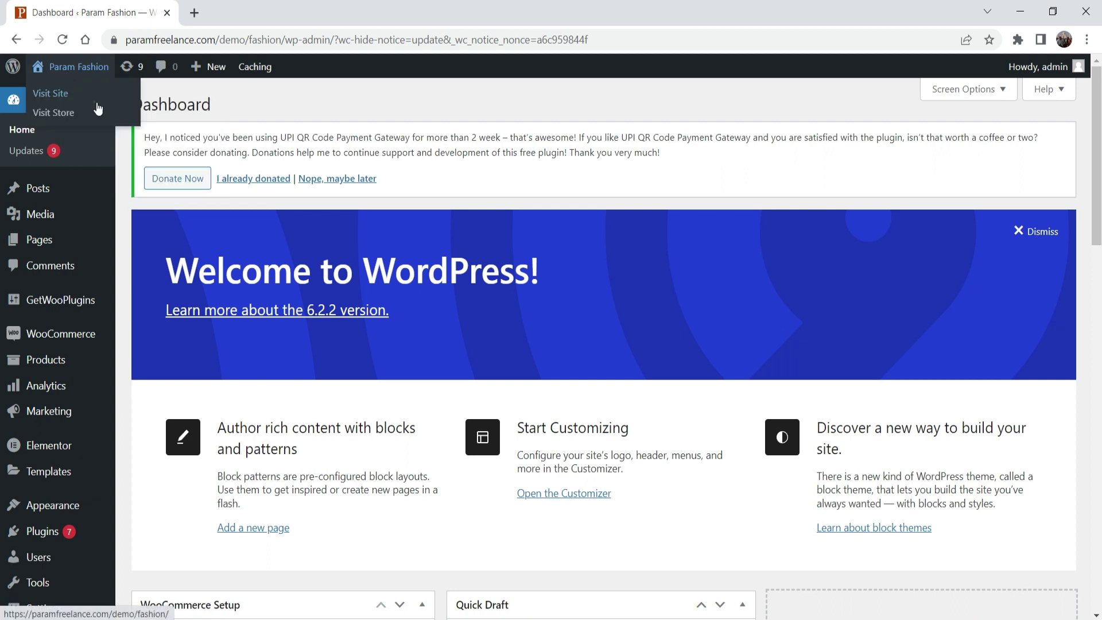
{"action": "middle_click", "coordinate": [98, 109]}
Step: Scroll through the Param Fashion storefront home page and return to its top
{"action": "key", "text": "ctrl+Tab"}
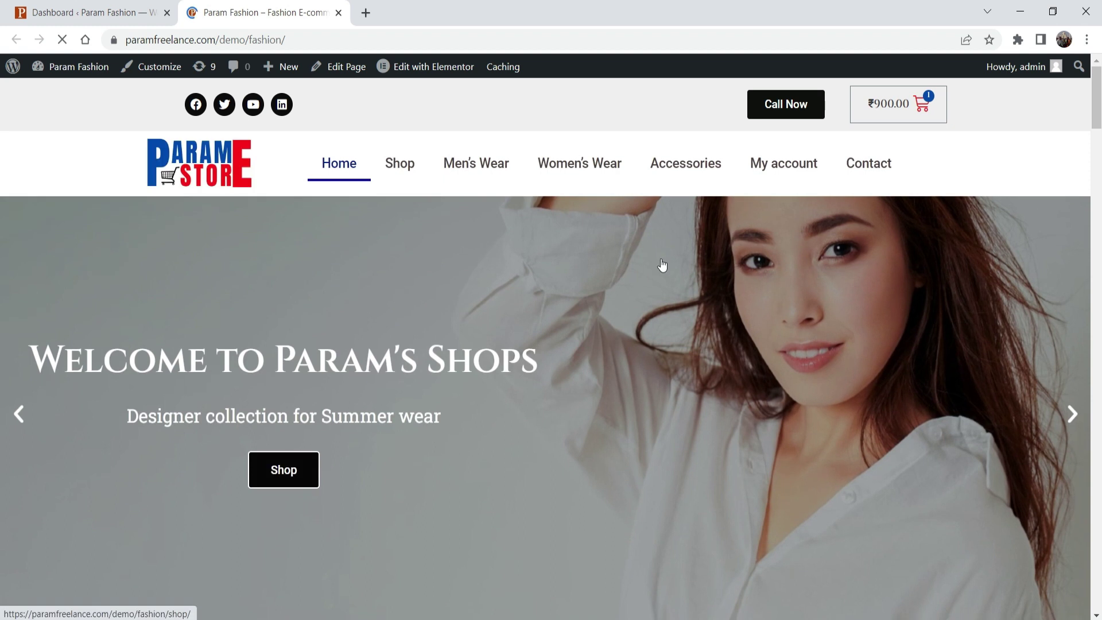
{"action": "scroll", "coordinate": [657, 267], "scroll_direction": "down", "scroll_amount": 6}
{"action": "scroll", "coordinate": [654, 267], "scroll_direction": "down", "scroll_amount": 14}
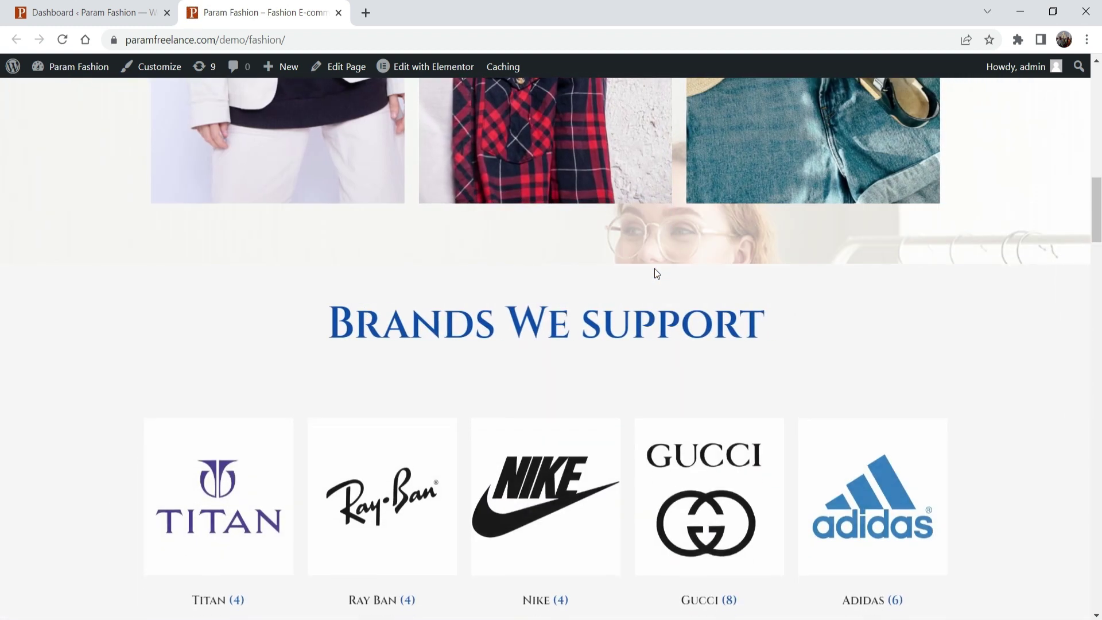
{"action": "scroll", "coordinate": [654, 288], "scroll_direction": "down", "scroll_amount": 5}
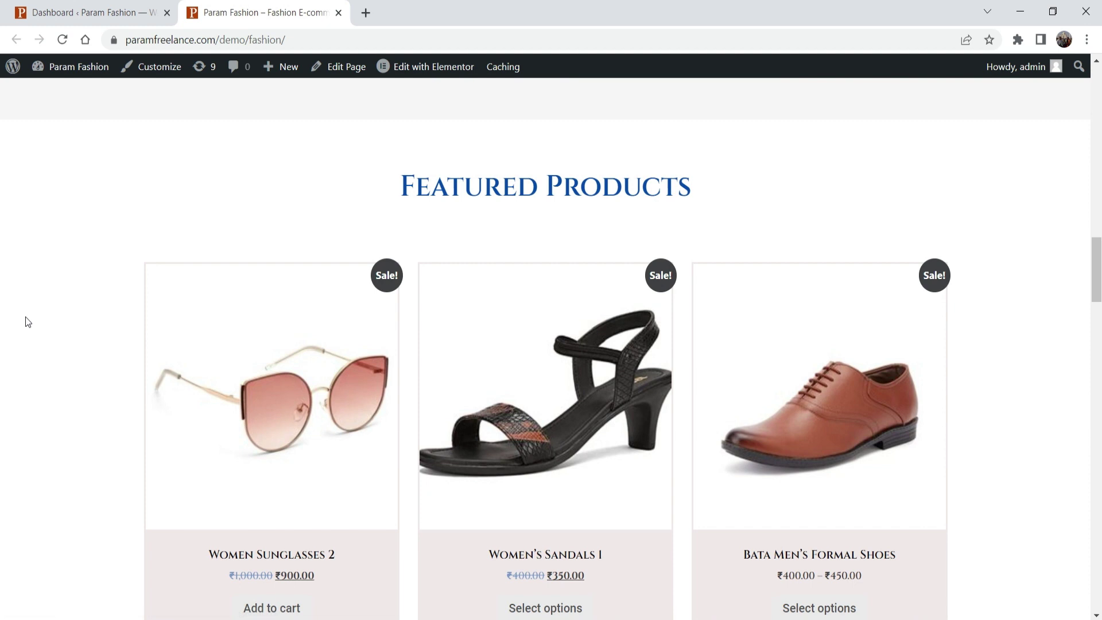
{"action": "key", "text": "Home"}
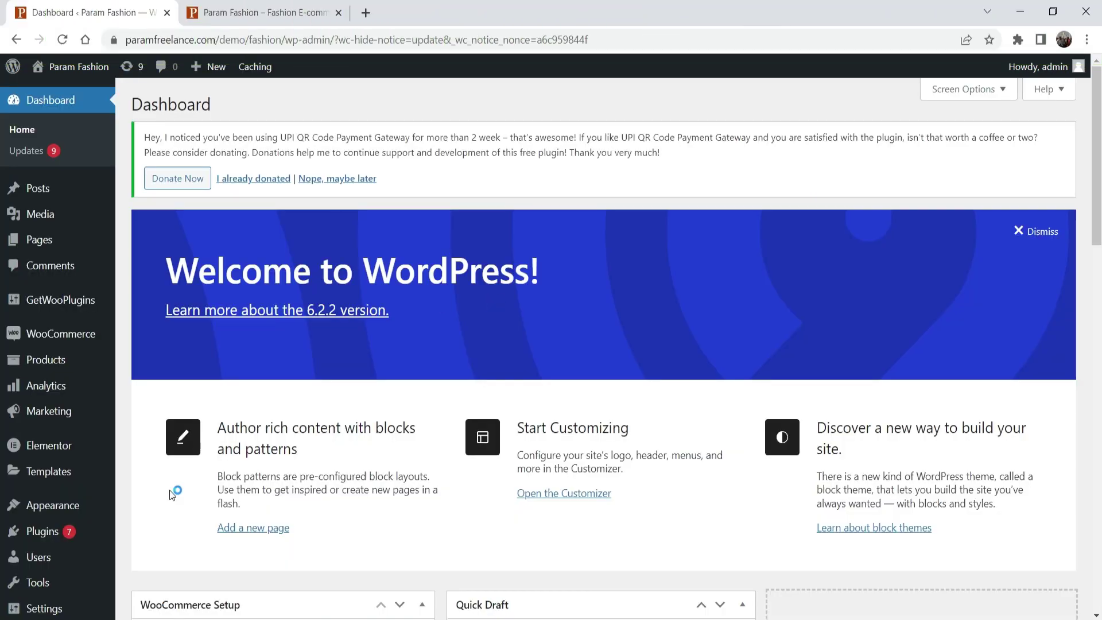
Step: Search Add New Plugins for 'suretriggers', then install and activate SureTriggers
{"action": "mouse_move", "coordinate": [41, 531]}
{"action": "left_click", "coordinate": [168, 555]}
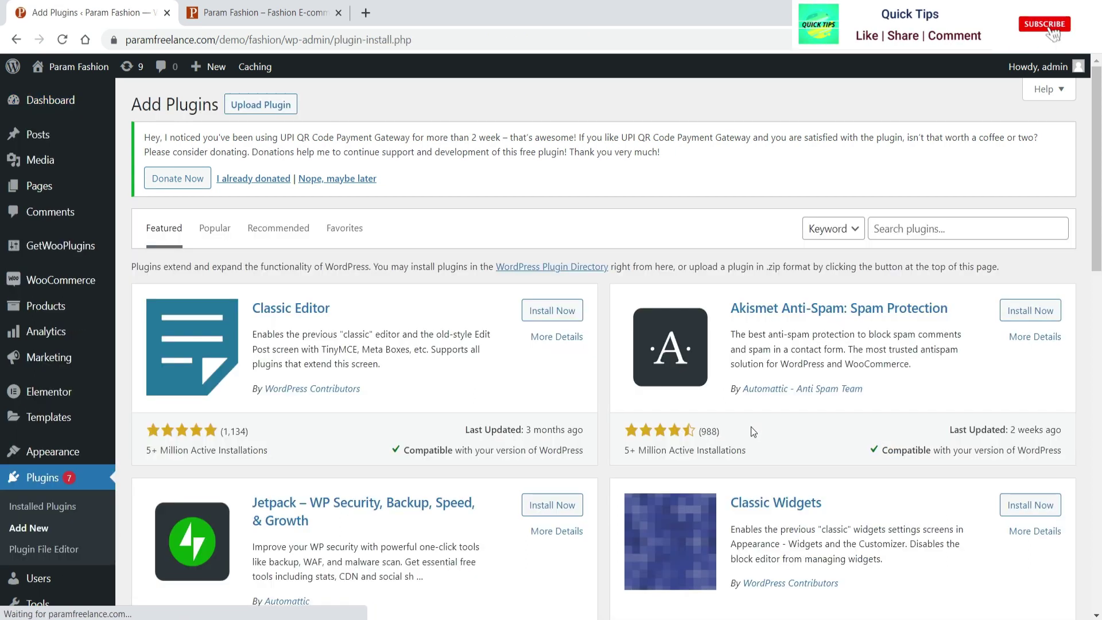
{"action": "left_click", "coordinate": [925, 225]}
{"action": "type", "text": "suretriggers"}
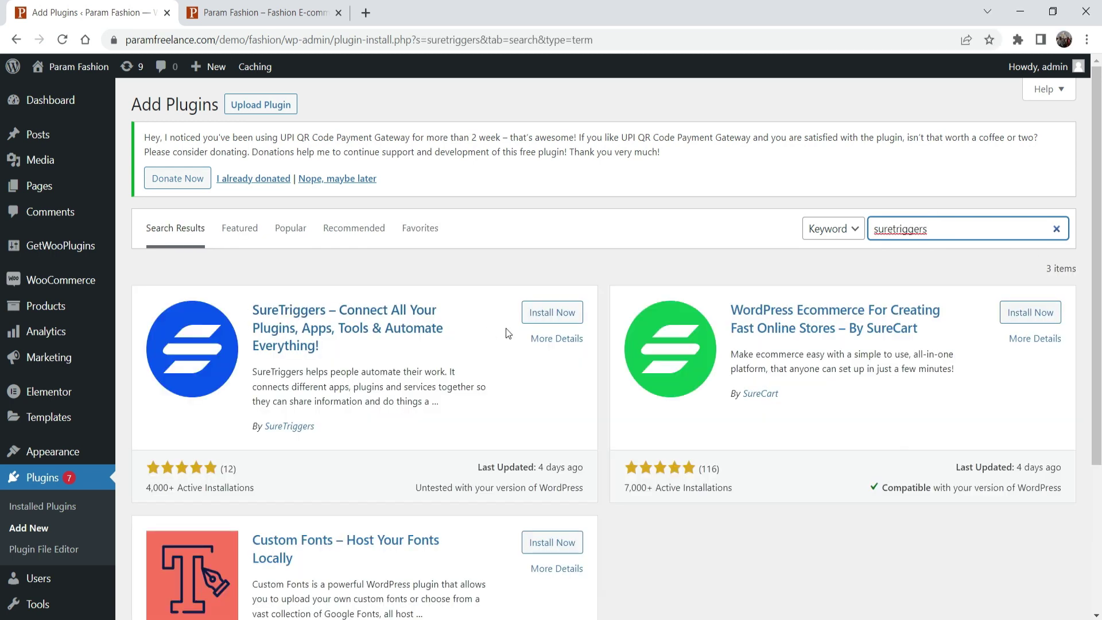
{"action": "left_click", "coordinate": [555, 315]}
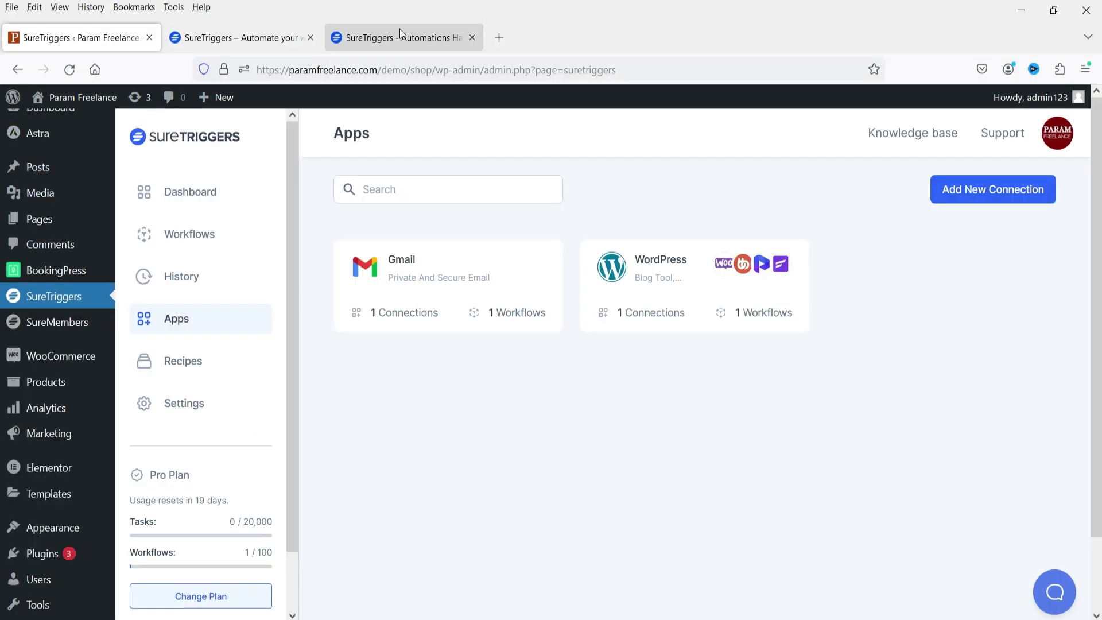
{"action": "left_click", "coordinate": [399, 29]}
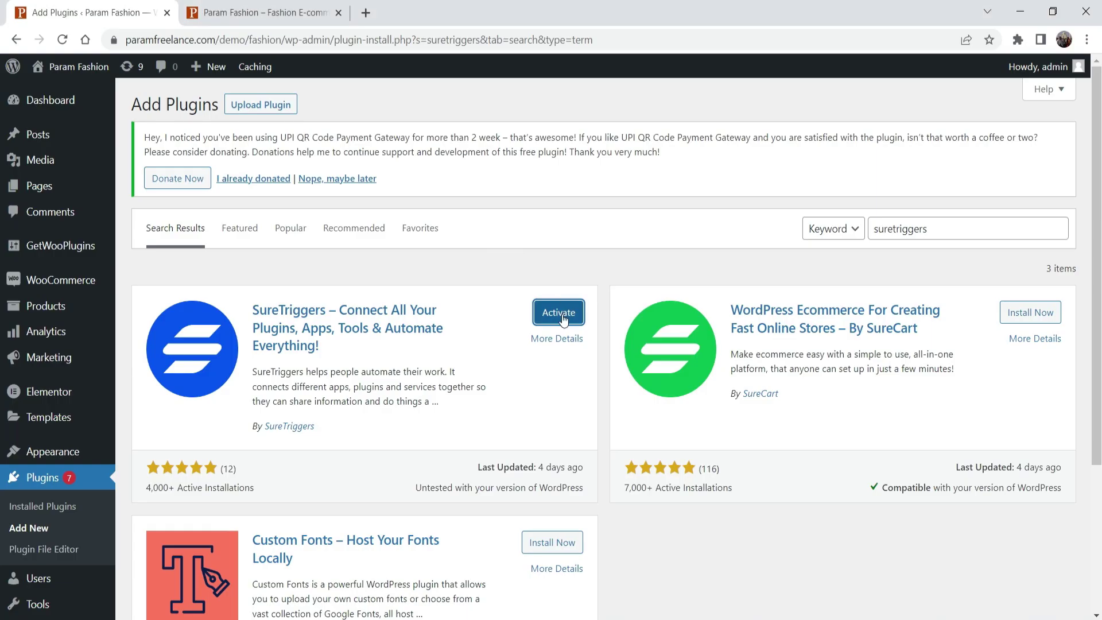
{"action": "left_click", "coordinate": [558, 312]}
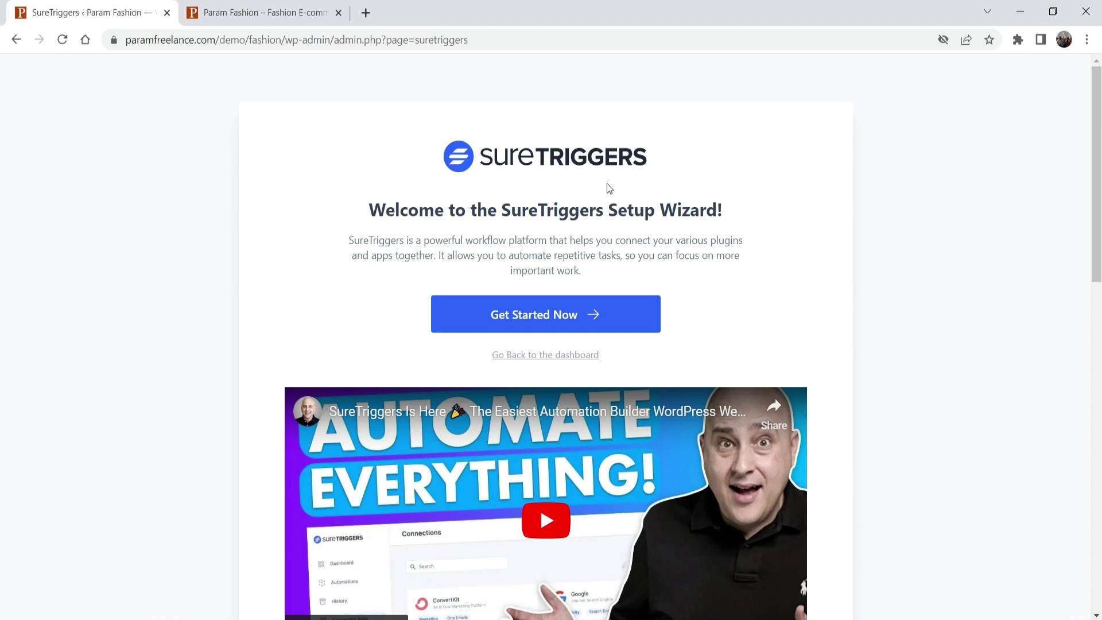
Step: Log in to the SureTriggers account with its e-mail and password and authorize the site
{"action": "left_click", "coordinate": [551, 323]}
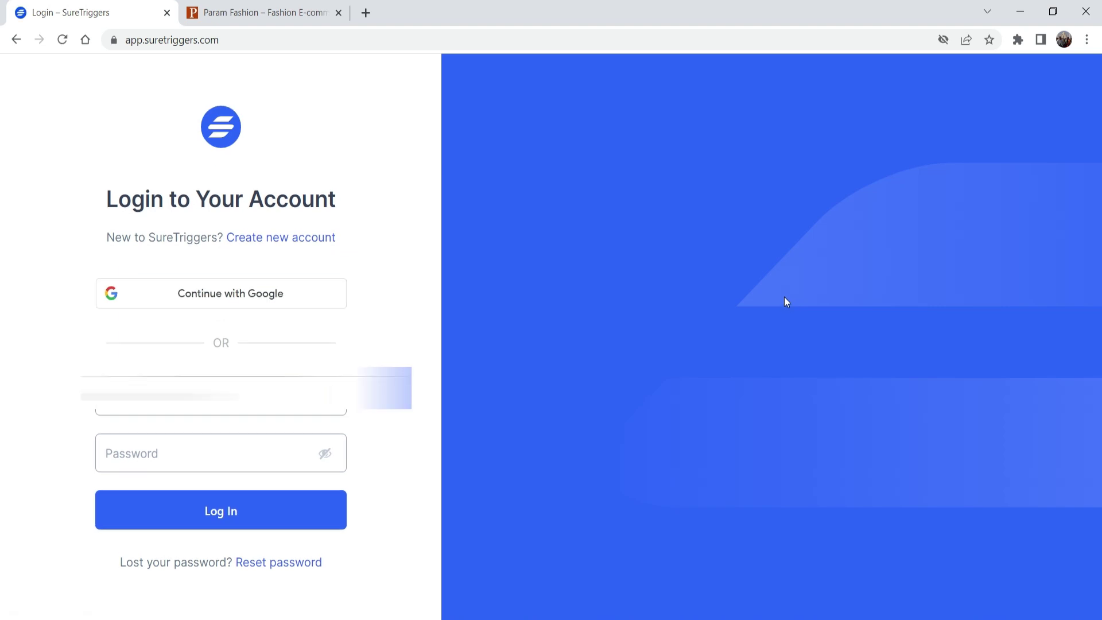
{"action": "left_click", "coordinate": [179, 445]}
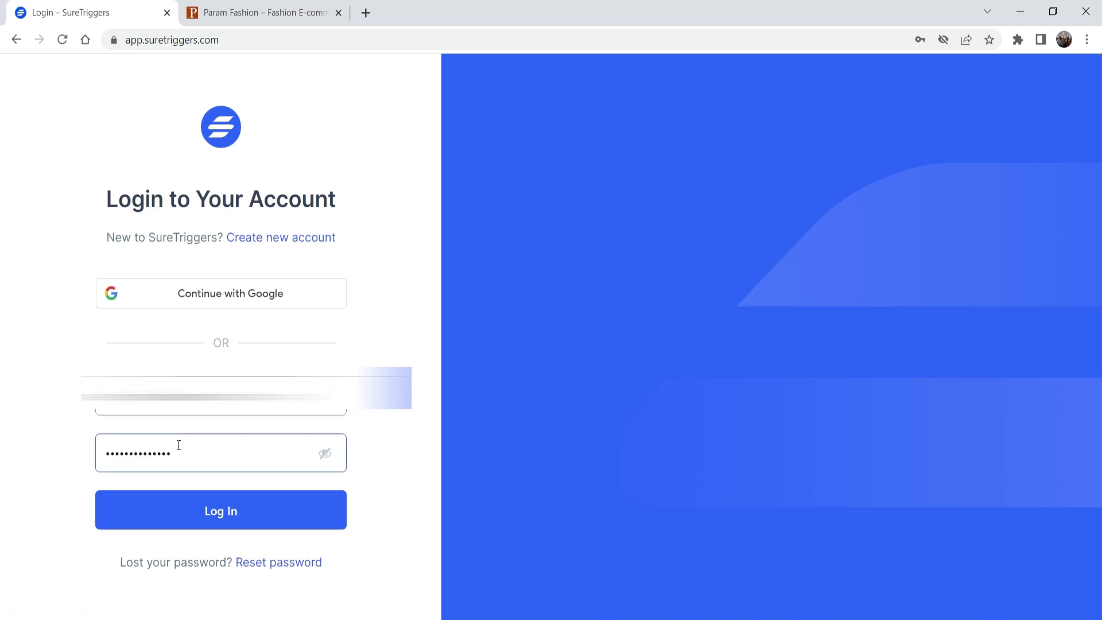
{"action": "left_click", "coordinate": [216, 509]}
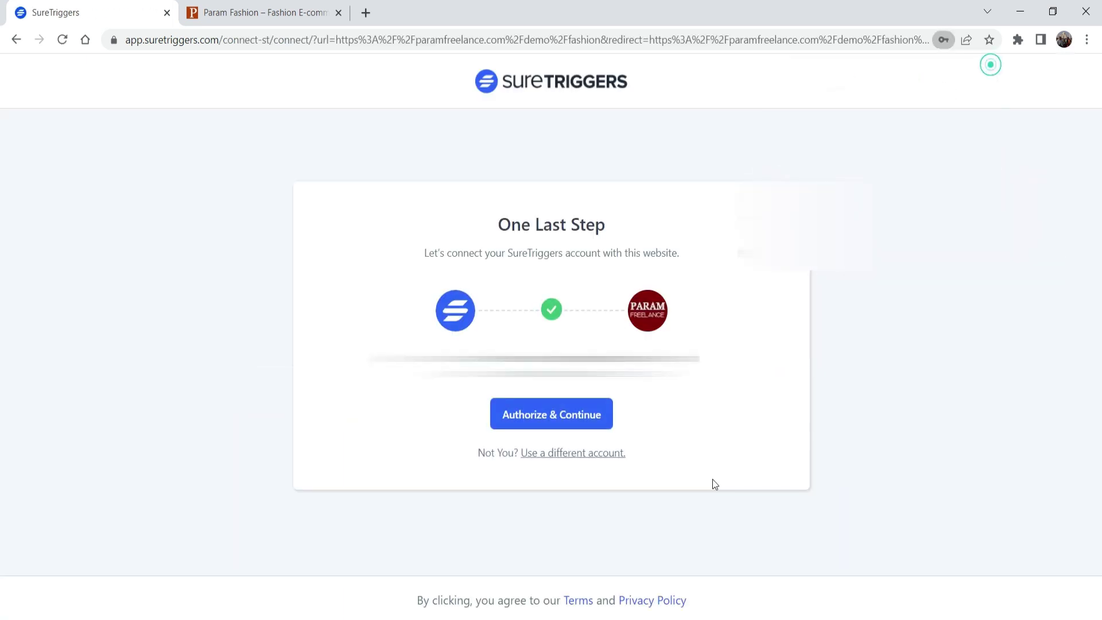
{"action": "left_click", "coordinate": [559, 424]}
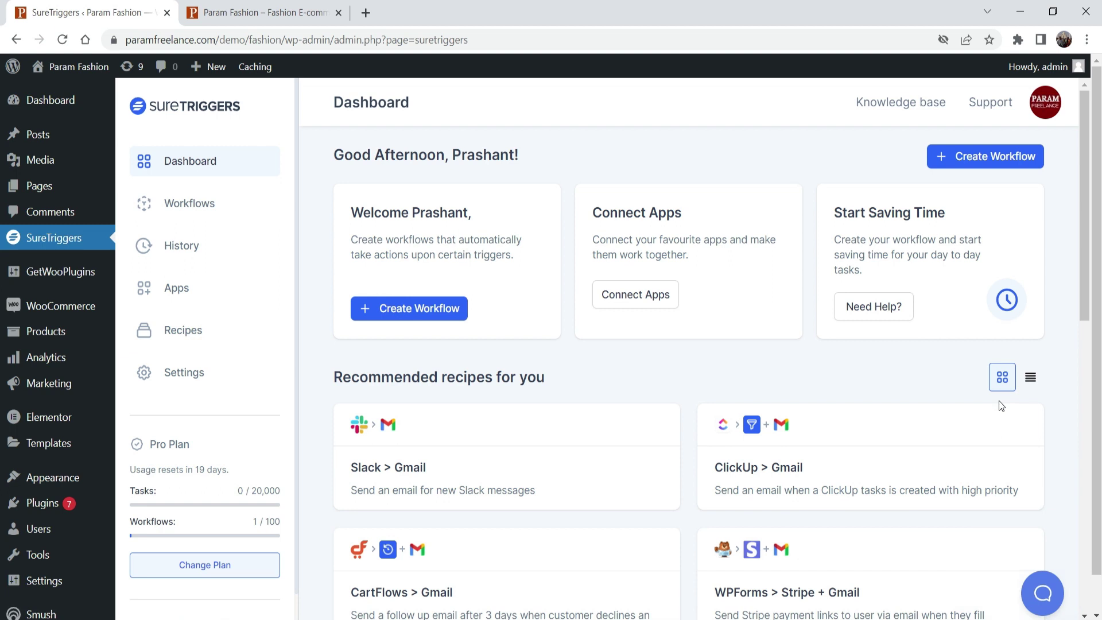
Step: Check the WordPress app's Param Freelance and Param Fashion connections, then view the Dashboard
{"action": "left_click", "coordinate": [176, 288]}
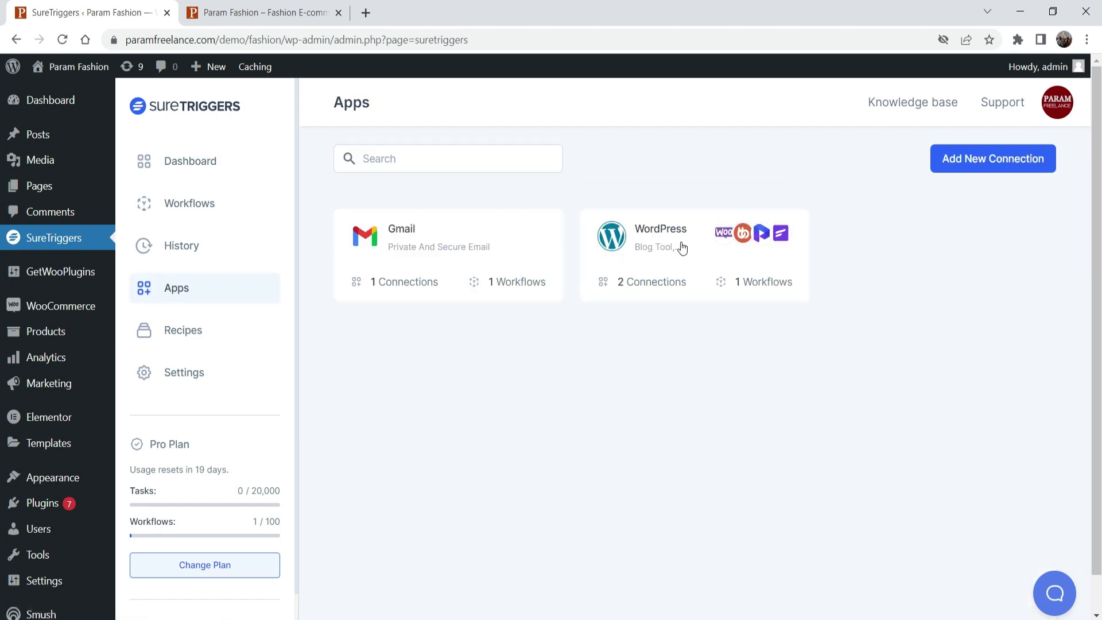
{"action": "left_click", "coordinate": [634, 240]}
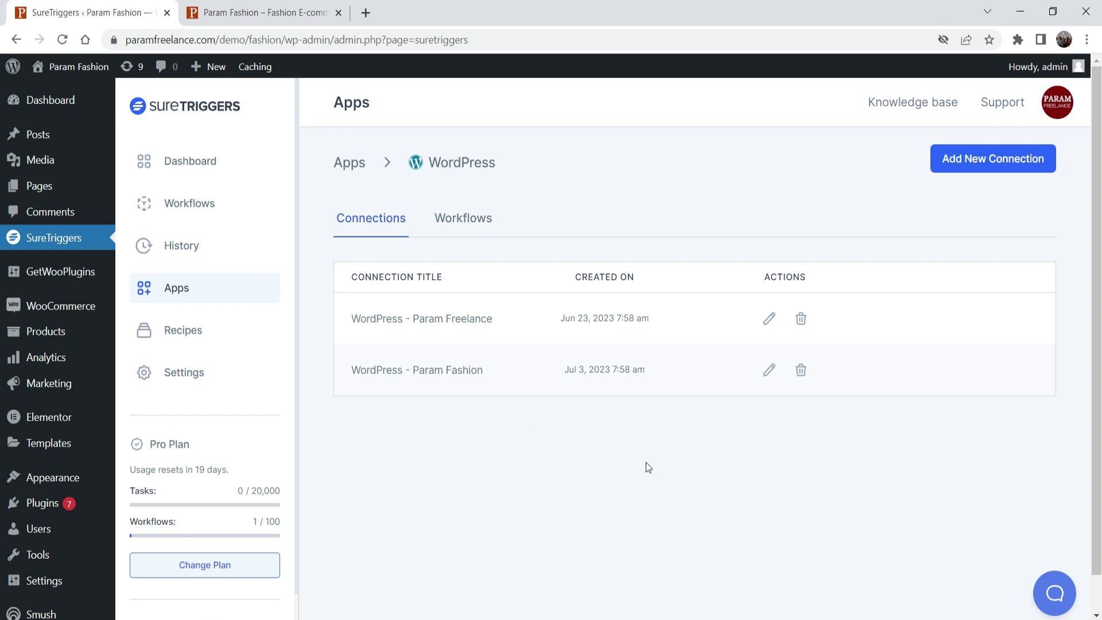
{"action": "left_click_drag", "start_coordinate": [487, 369], "coordinate": [418, 370]}
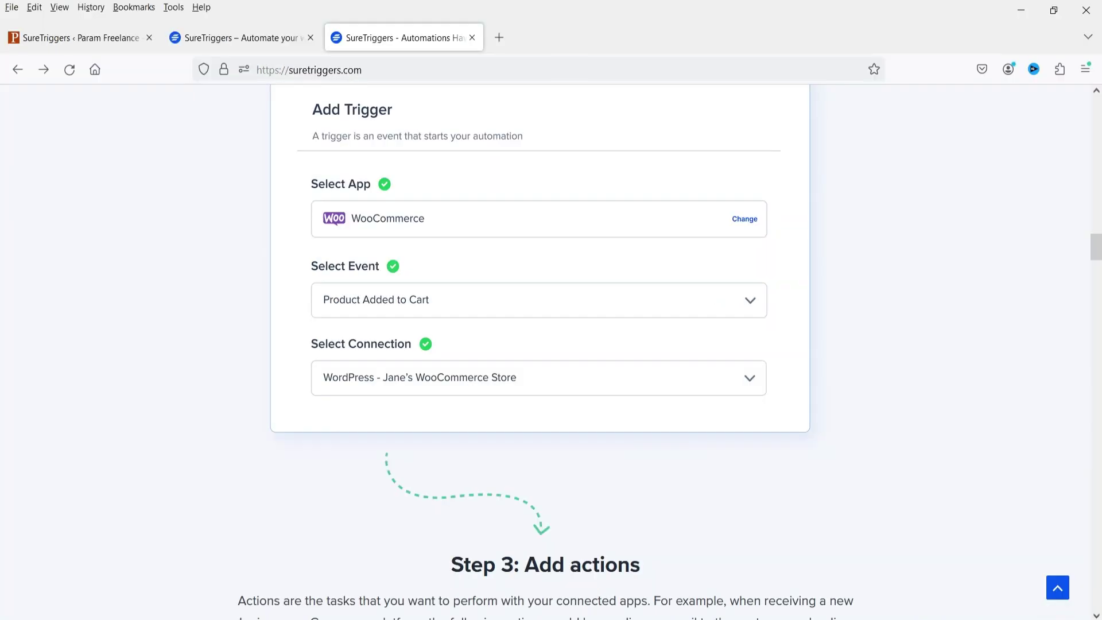
{"action": "left_click", "coordinate": [60, 40]}
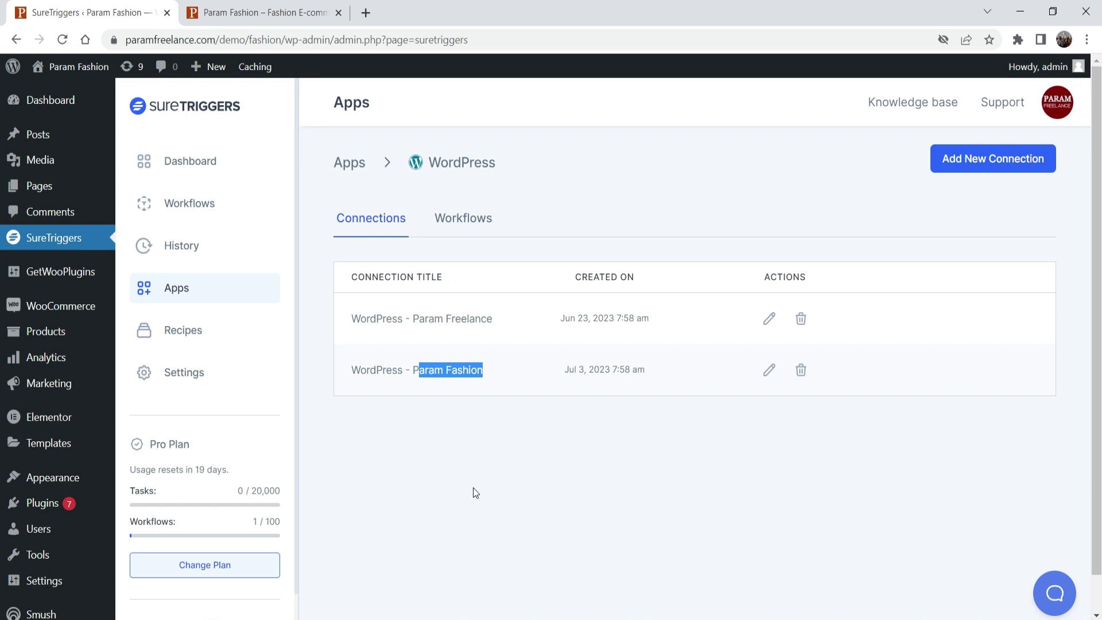
{"action": "left_click", "coordinate": [474, 490]}
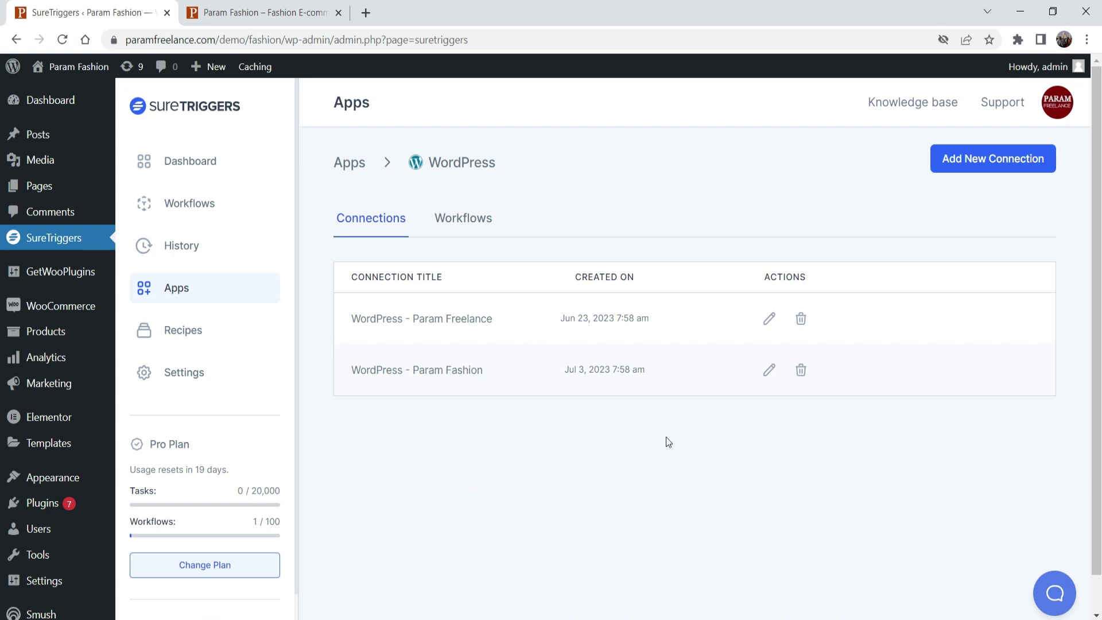
{"action": "left_click", "coordinate": [543, 474]}
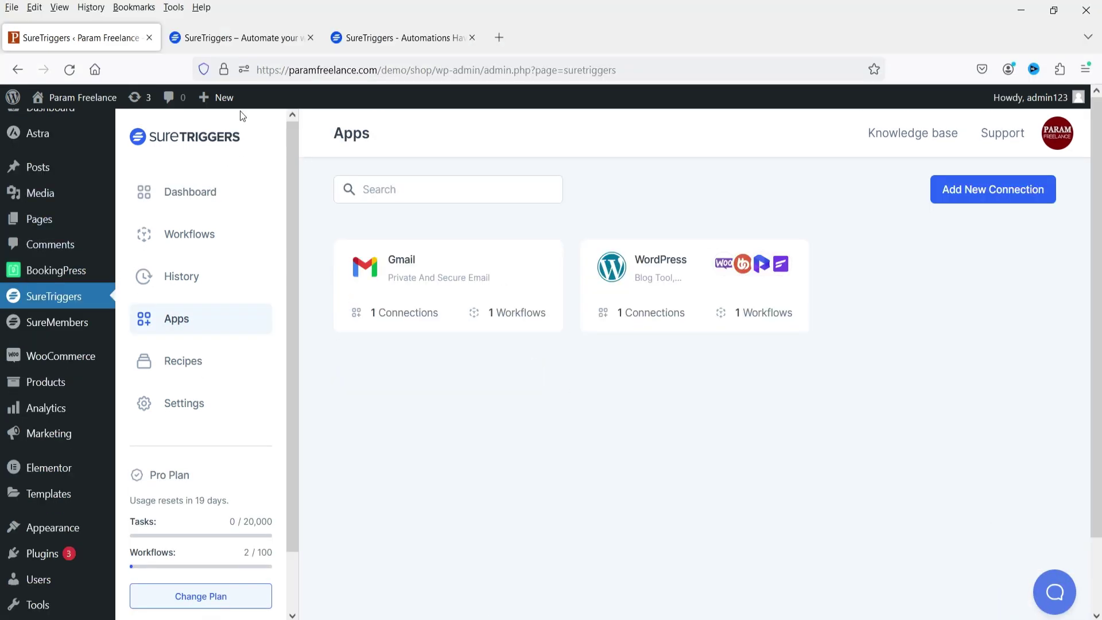
Step: Create a workflow named 'Communication' from the Workflows page and start building it
{"action": "left_click", "coordinate": [232, 37]}
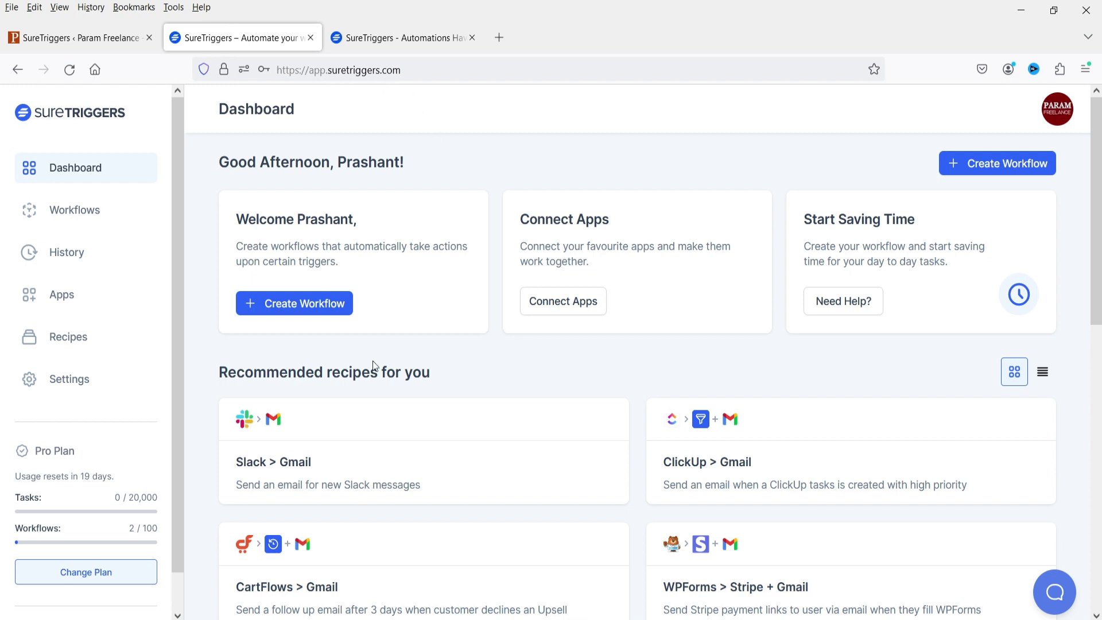
{"action": "left_click", "coordinate": [87, 216]}
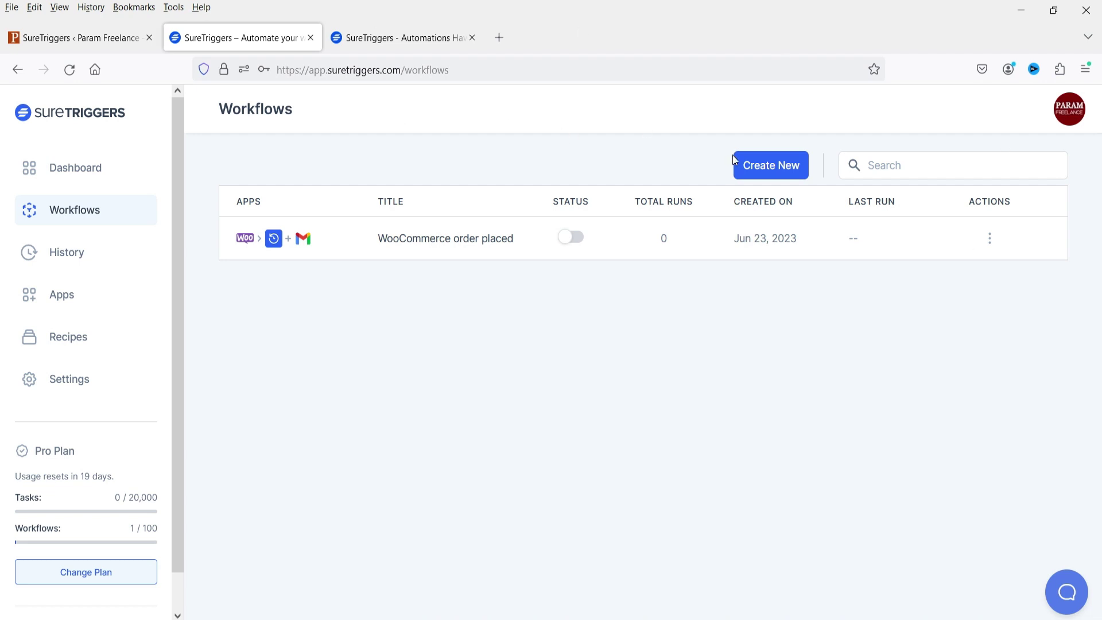
{"action": "left_click", "coordinate": [781, 167]}
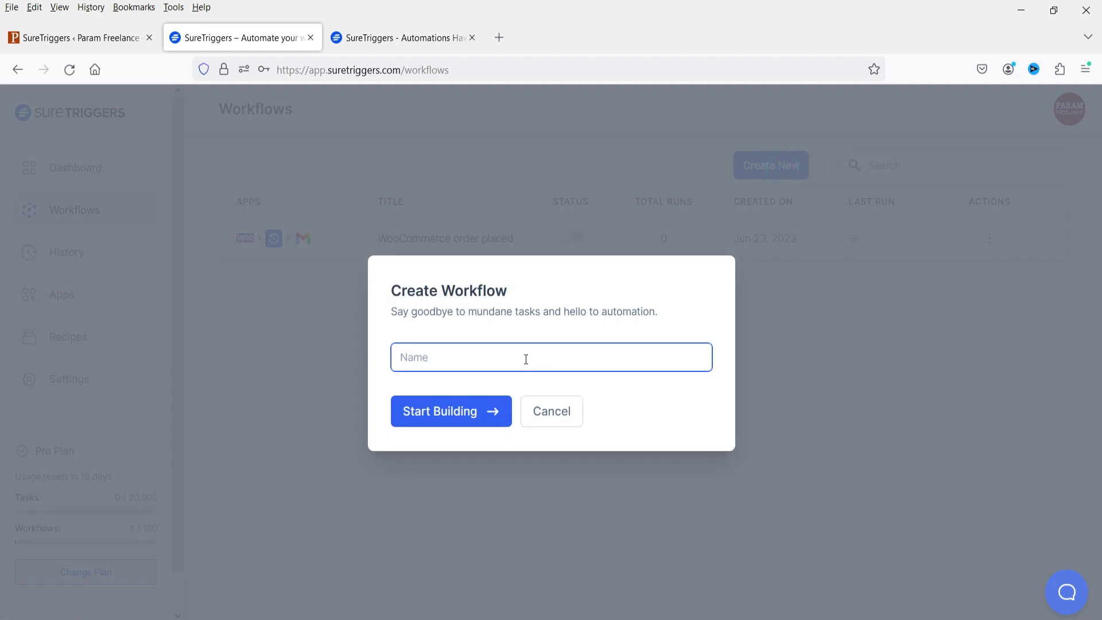
{"action": "type", "text": "Coo"}
{"action": "key", "text": "BackSpace"}
{"action": "type", "text": "mmunication"}
{"action": "left_click", "coordinate": [460, 420]}
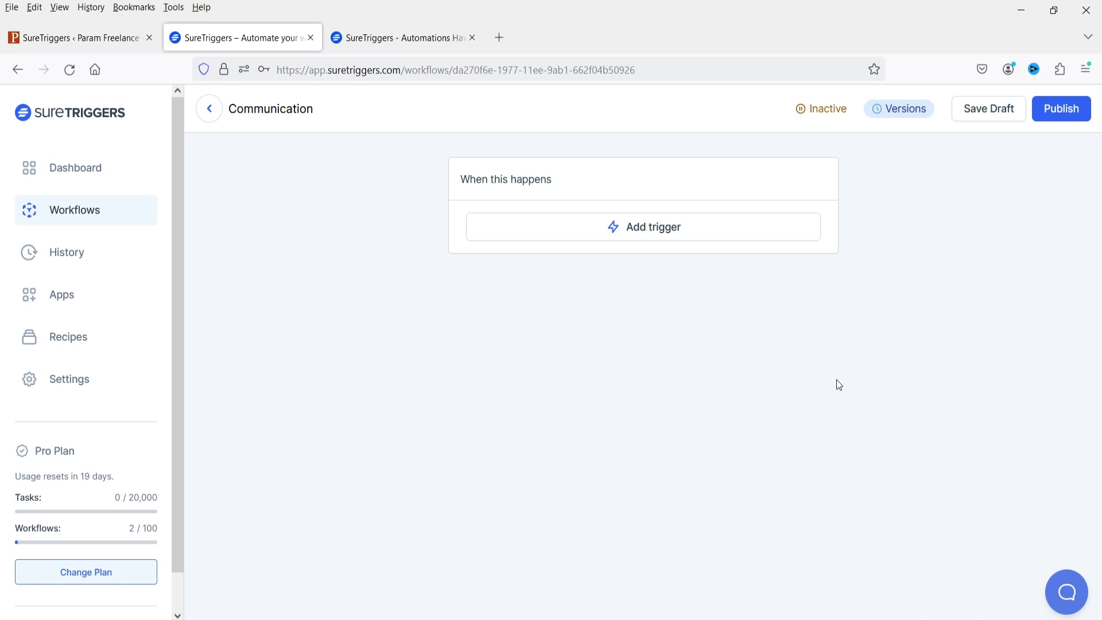
Step: Open the Add Trigger panel under 'When this happens'
{"action": "left_click", "coordinate": [653, 228]}
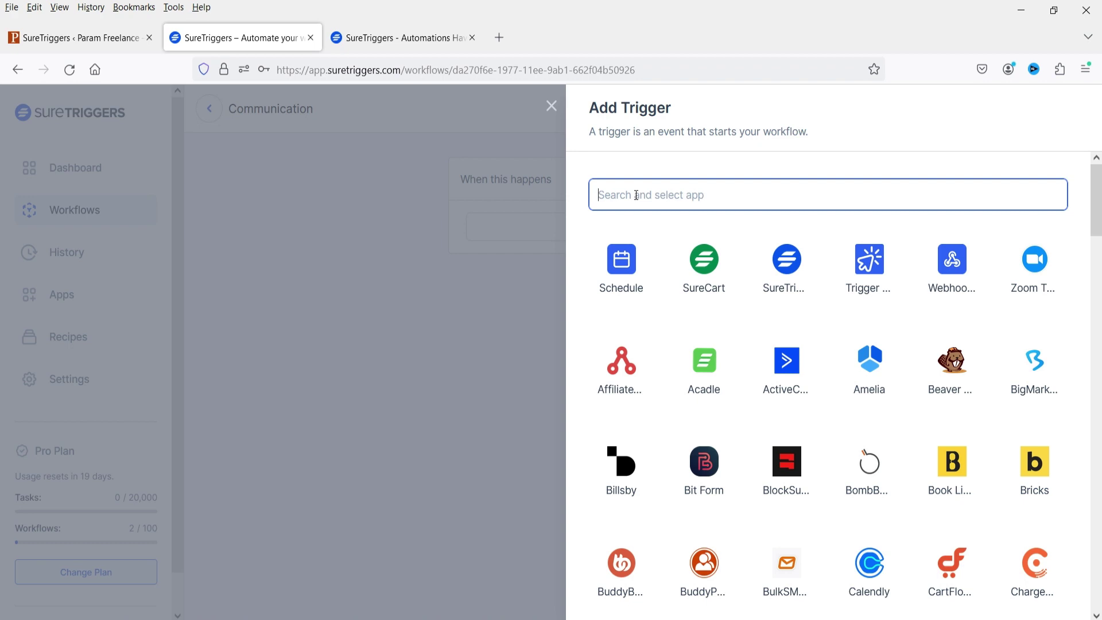
Step: Choose WooCommerce's Product Purchased event with the WordPress - Param Fashion connection
{"action": "type", "text": "woo"}
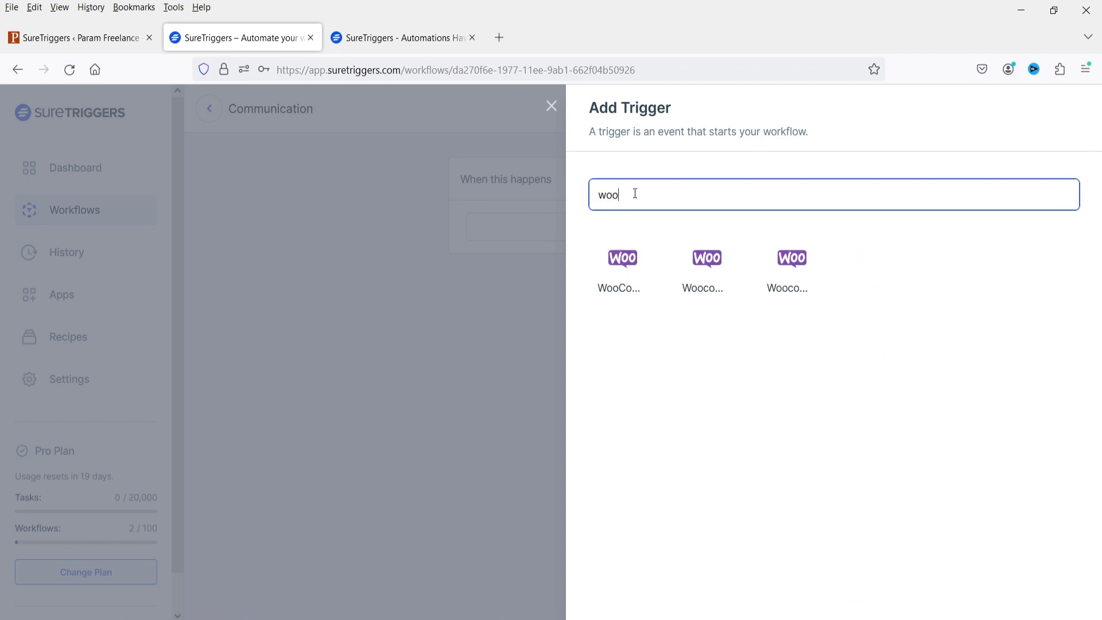
{"action": "left_click", "coordinate": [634, 273]}
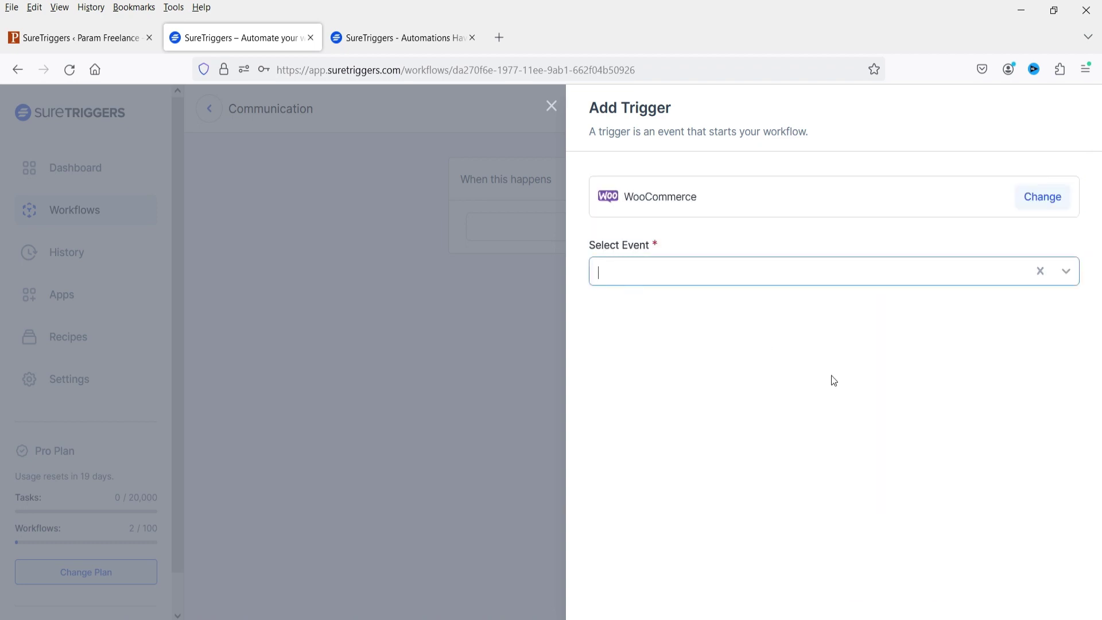
{"action": "left_click", "coordinate": [731, 278]}
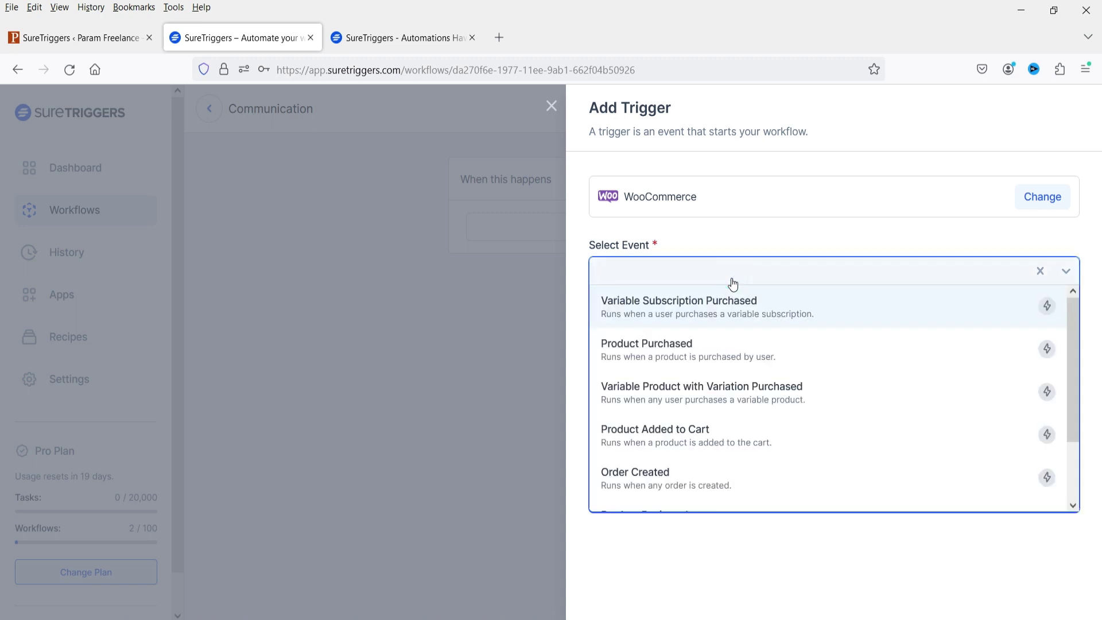
{"action": "left_click", "coordinate": [692, 356]}
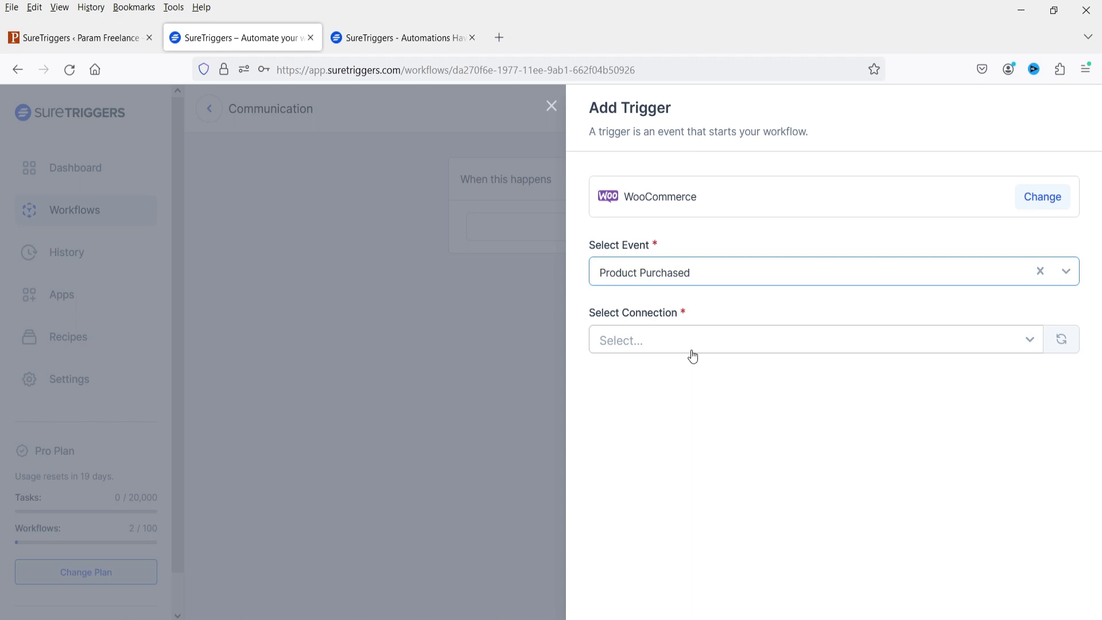
{"action": "left_click", "coordinate": [692, 356]}
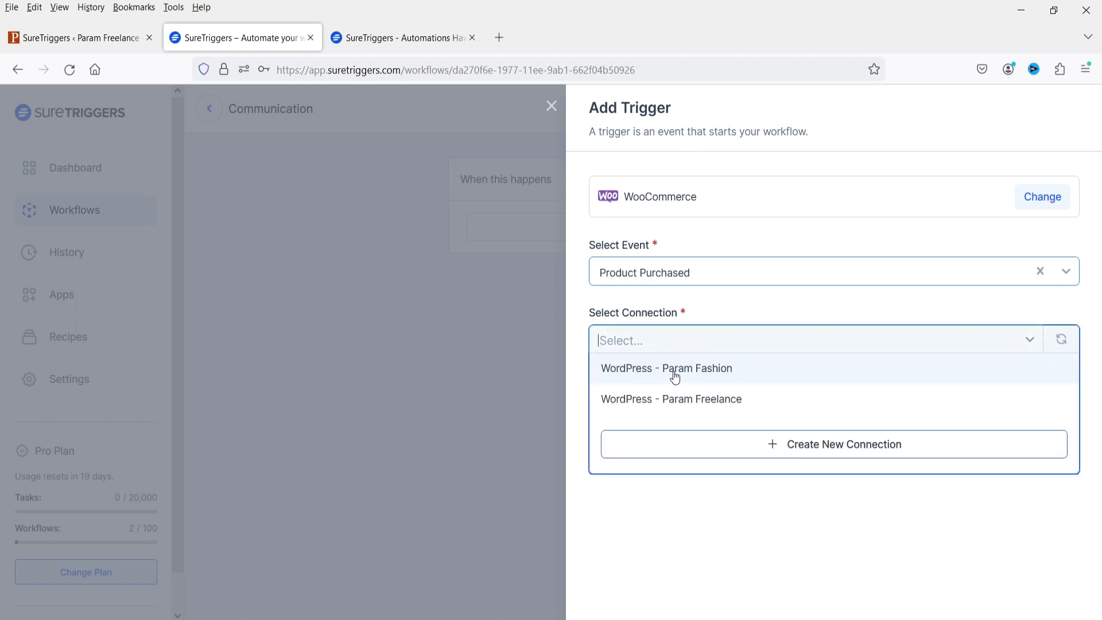
{"action": "left_click", "coordinate": [677, 374]}
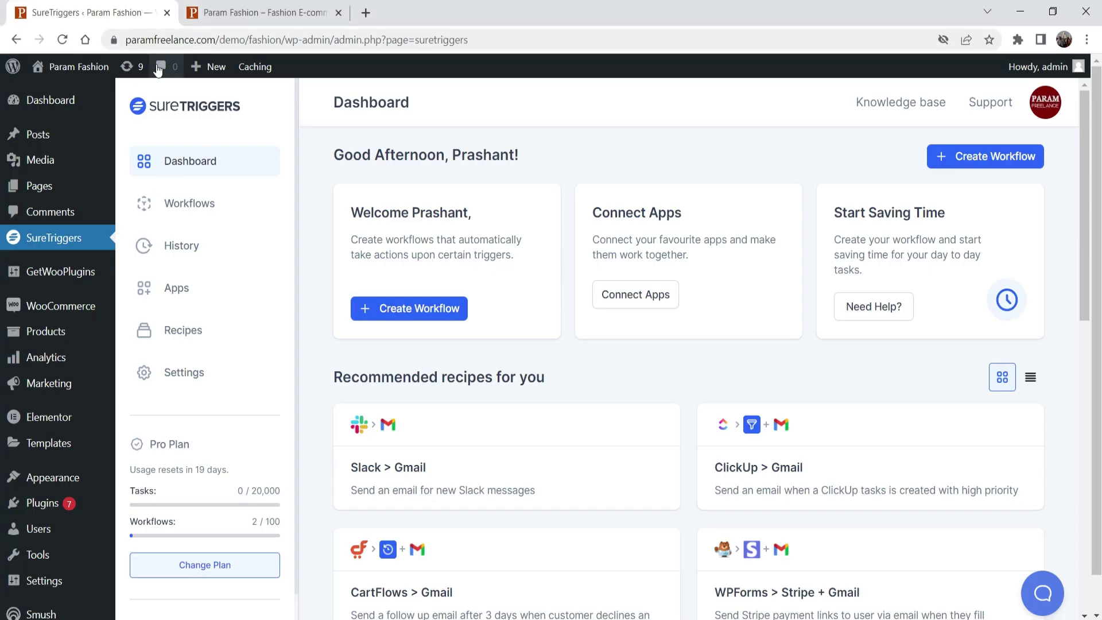
{"action": "key", "text": "ctrl+Tab"}
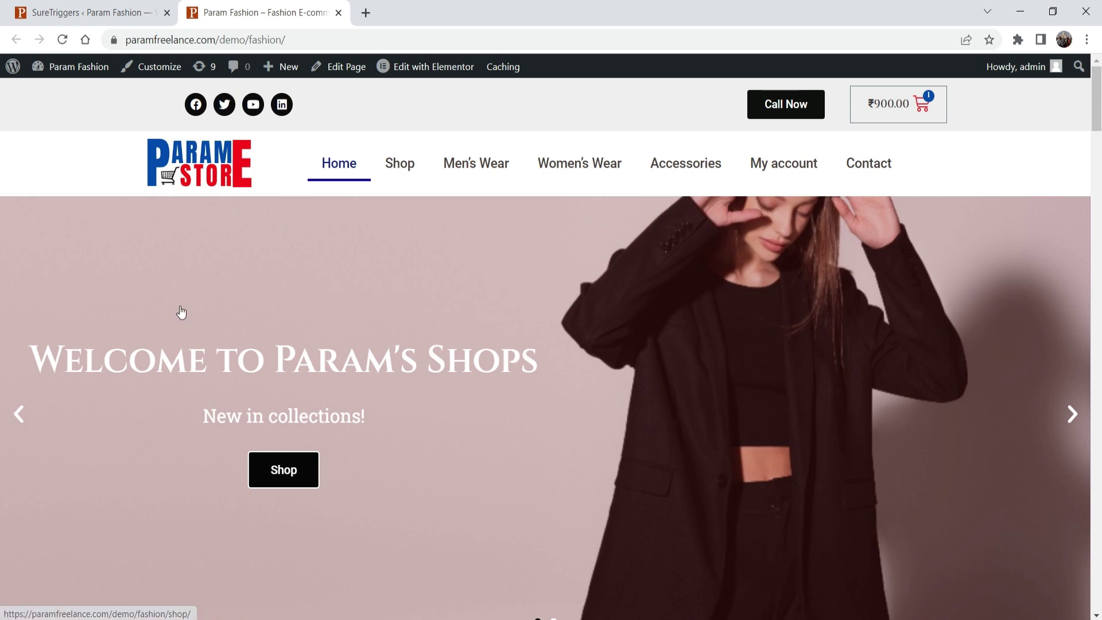
{"action": "key", "text": "alt+Tab"}
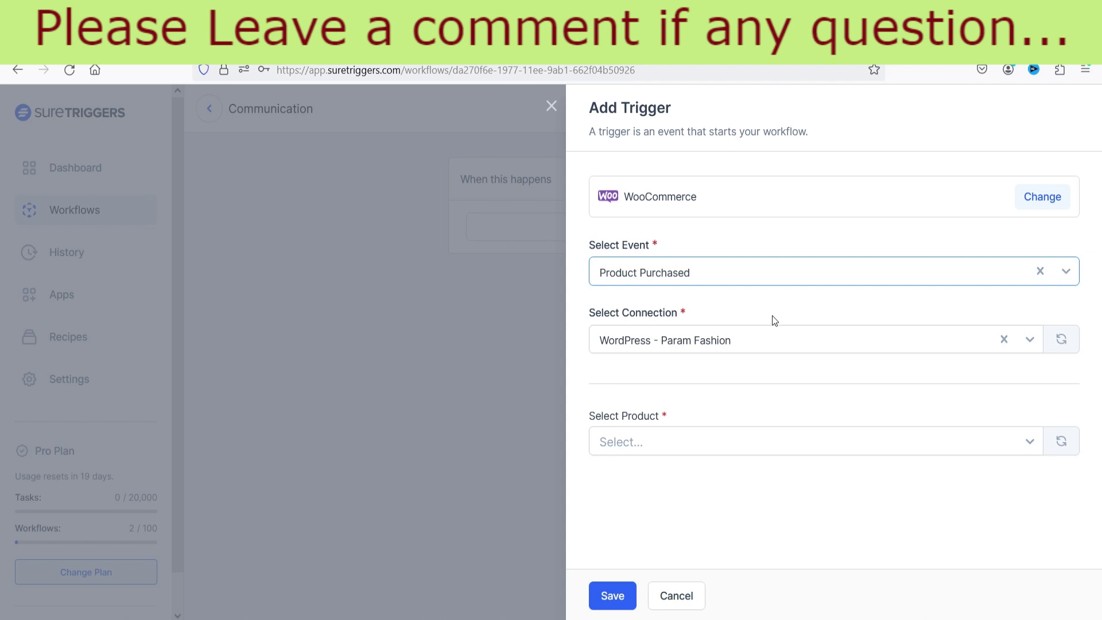
Step: Set the product to Any Product, fetch sample data, and save the trigger
{"action": "left_click", "coordinate": [697, 445]}
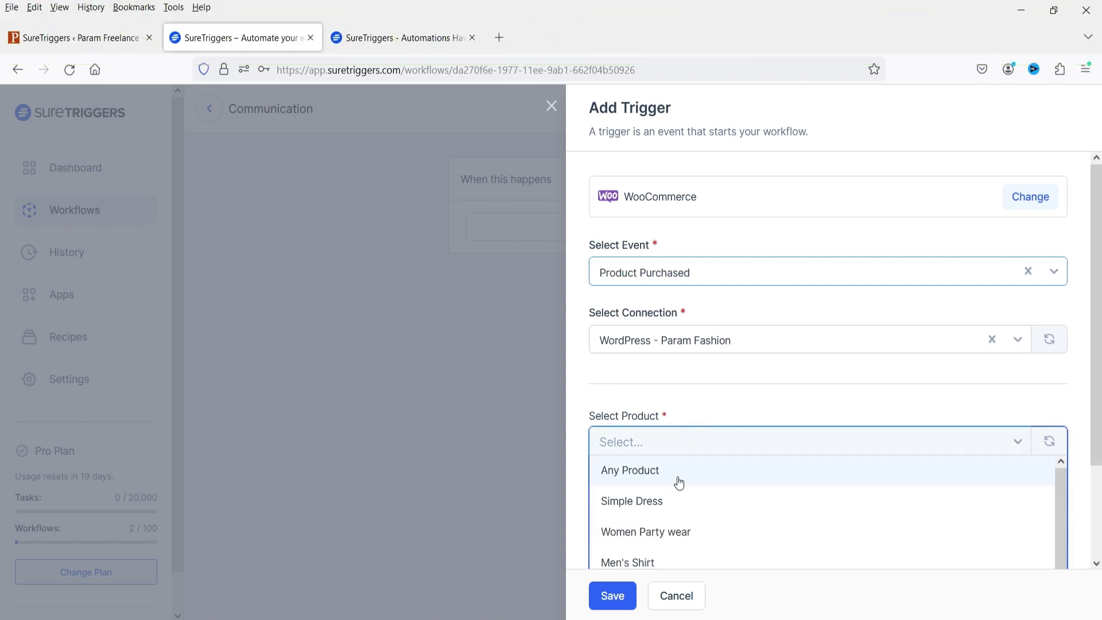
{"action": "scroll", "coordinate": [681, 481], "scroll_direction": "down", "scroll_amount": 2}
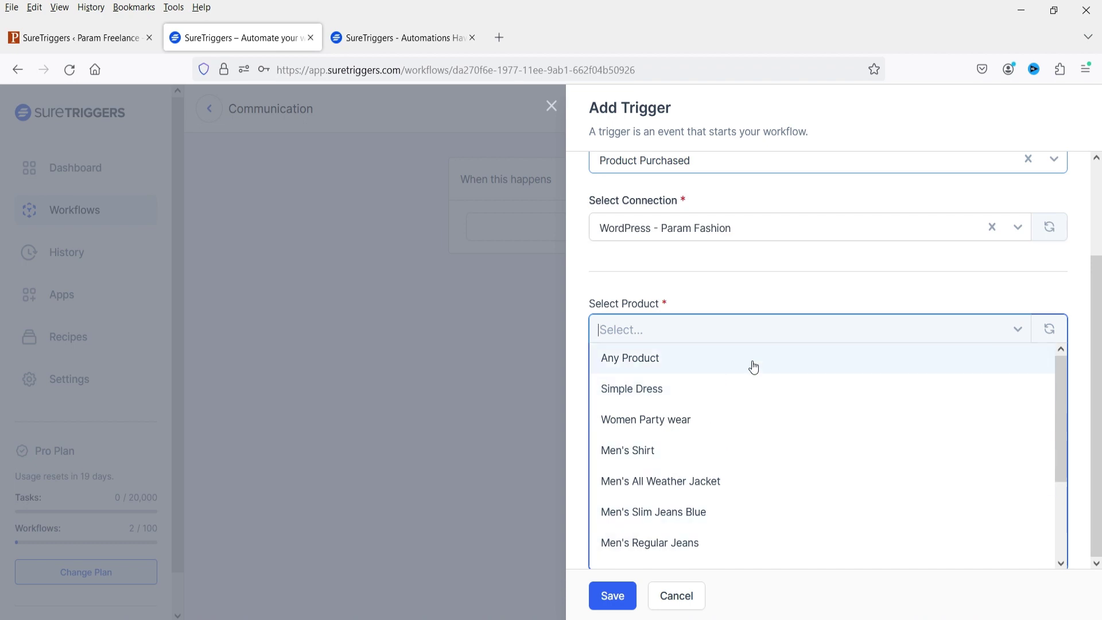
{"action": "left_click", "coordinate": [628, 363]}
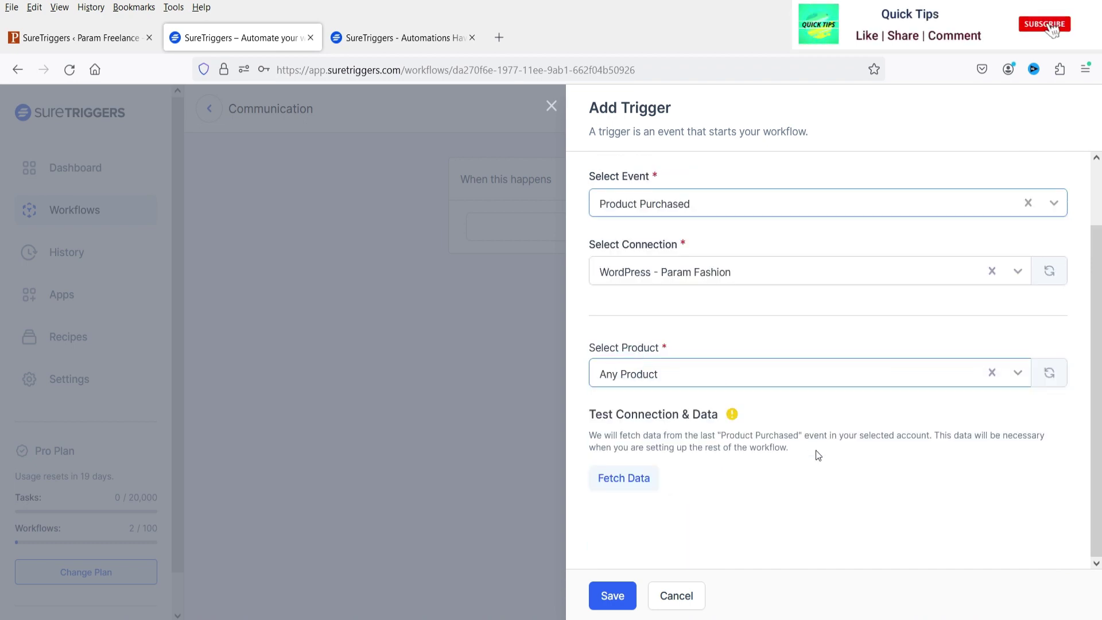
{"action": "left_click", "coordinate": [625, 478]}
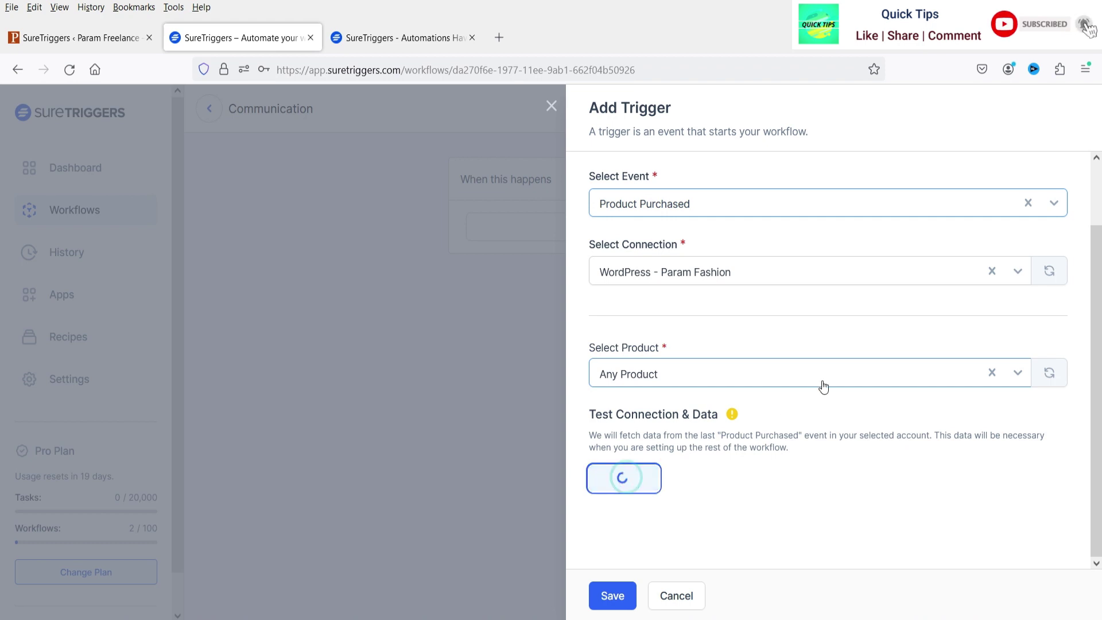
{"action": "scroll", "coordinate": [823, 387], "scroll_direction": "down", "scroll_amount": 2}
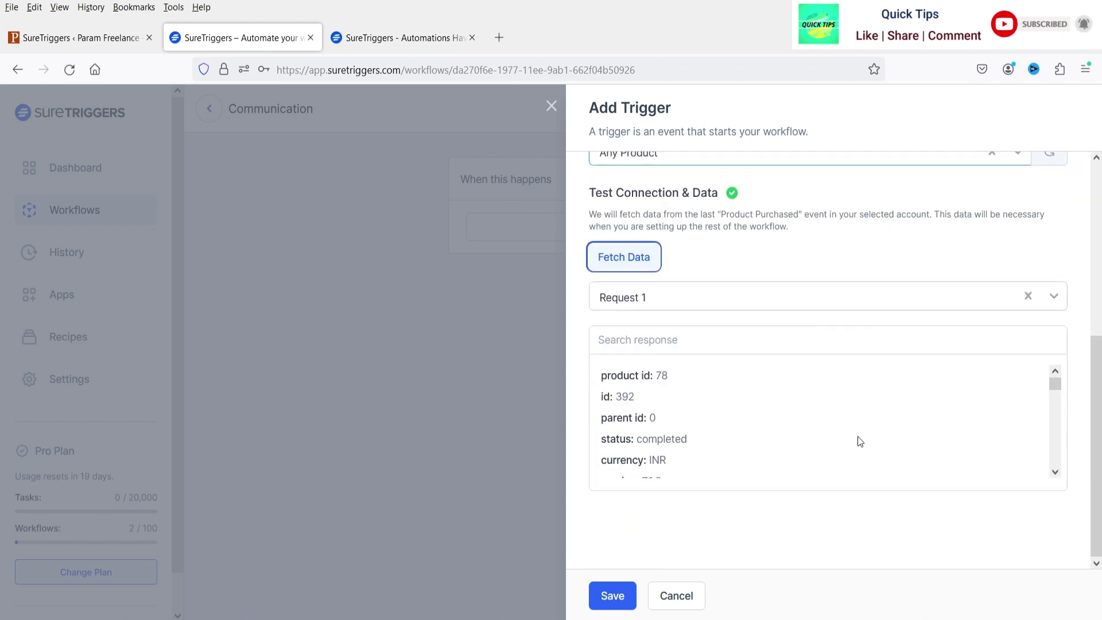
{"action": "scroll", "coordinate": [856, 440], "scroll_direction": "down", "scroll_amount": 10}
{"action": "scroll", "coordinate": [751, 396], "scroll_direction": "down", "scroll_amount": 15}
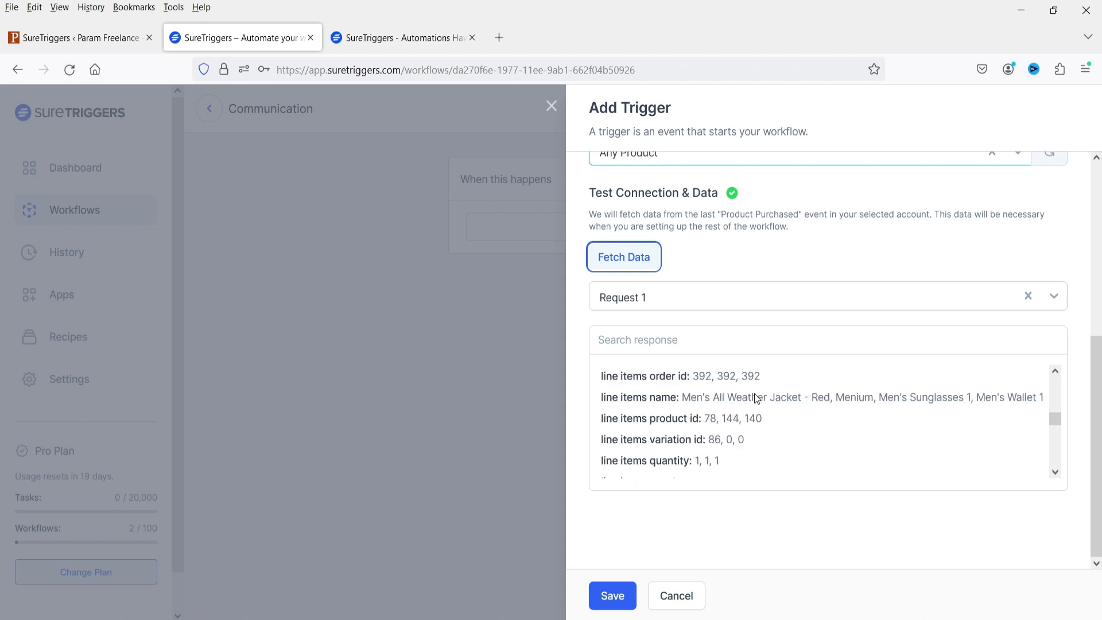
{"action": "scroll", "coordinate": [772, 311], "scroll_direction": "up", "scroll_amount": 5}
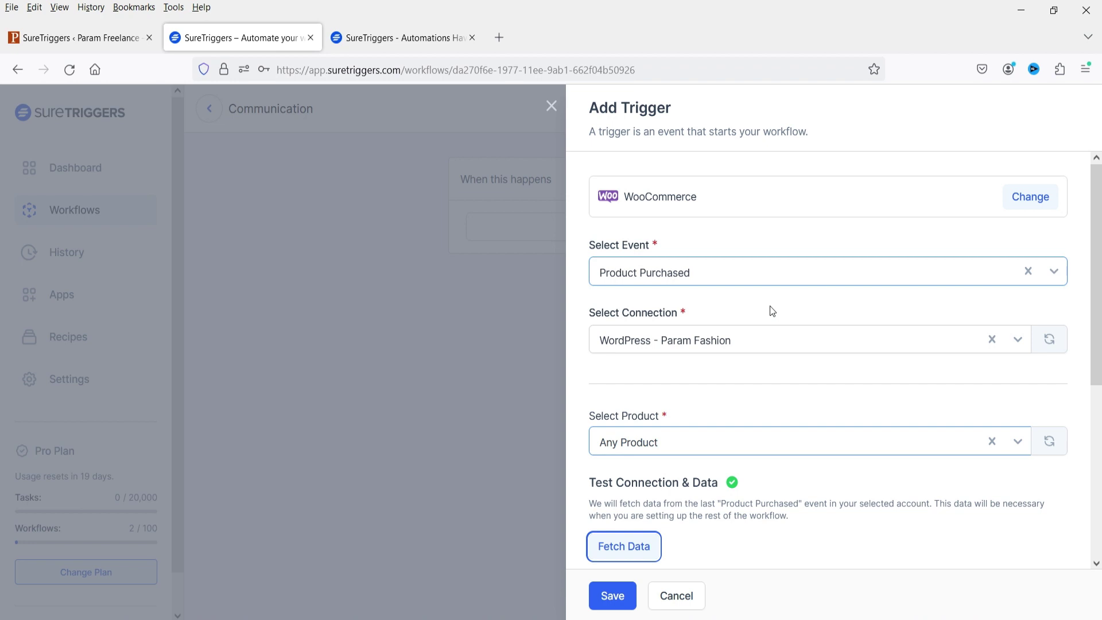
{"action": "left_click", "coordinate": [625, 598]}
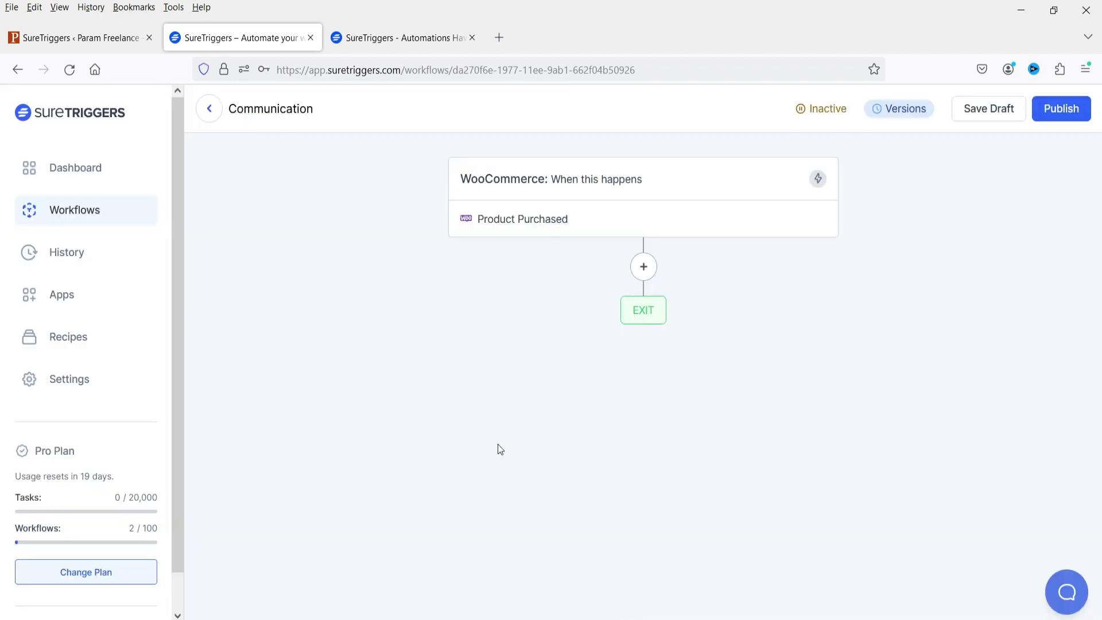
Step: Add a Delay For step of 1 Minute(s) after the trigger and save it
{"action": "left_click", "coordinate": [642, 266]}
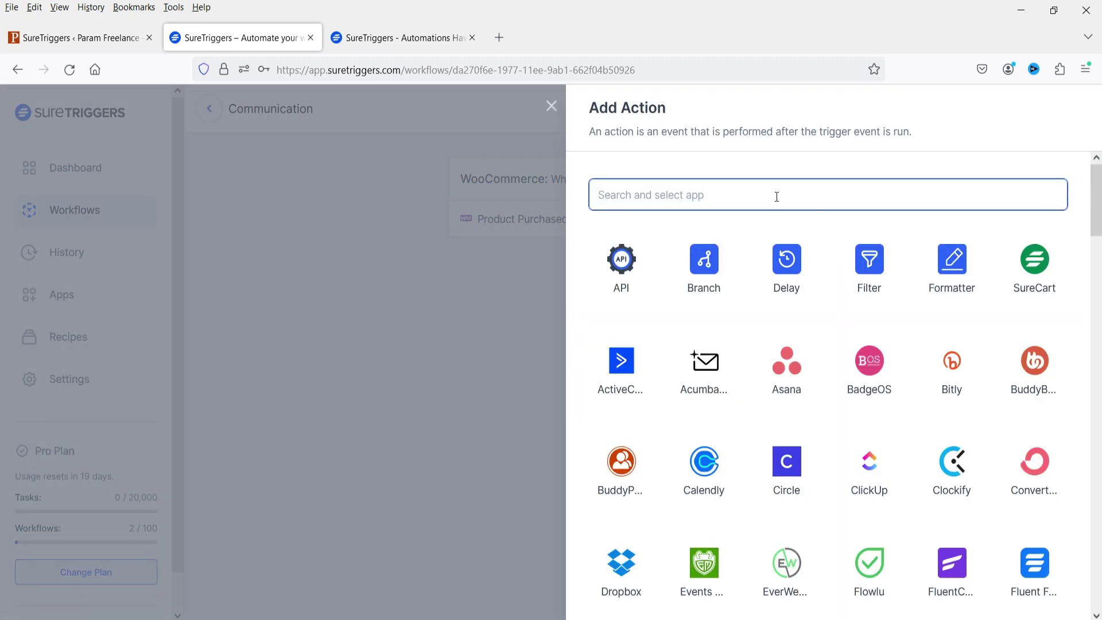
{"action": "type", "text": "we"}
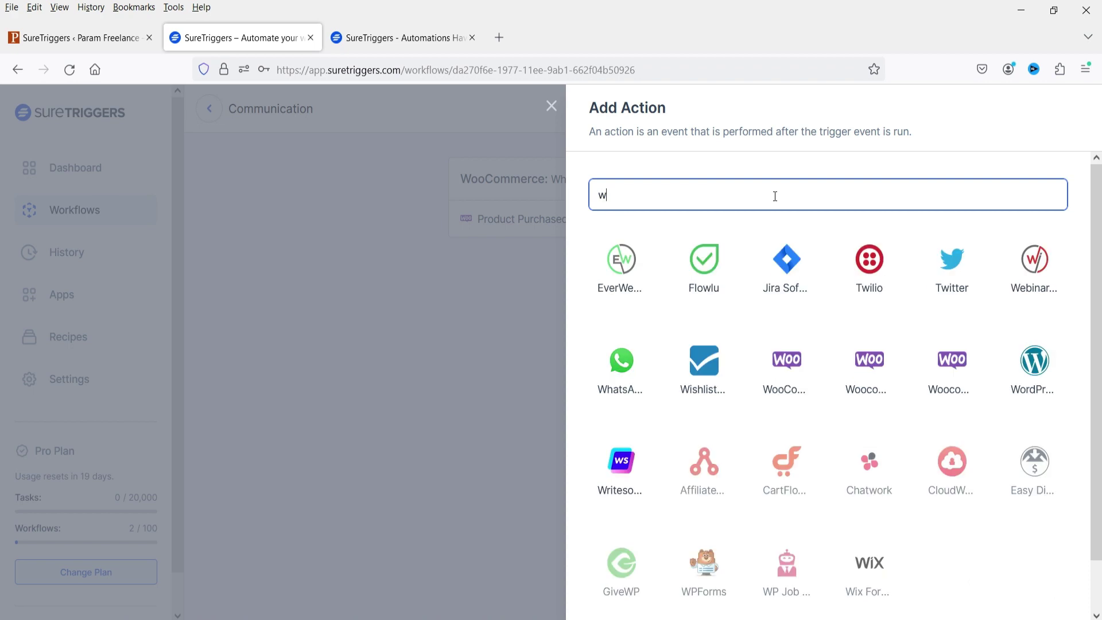
{"action": "key", "text": "BackSpace"}
{"action": "key", "text": "BackSpace"}
{"action": "type", "text": "de"}
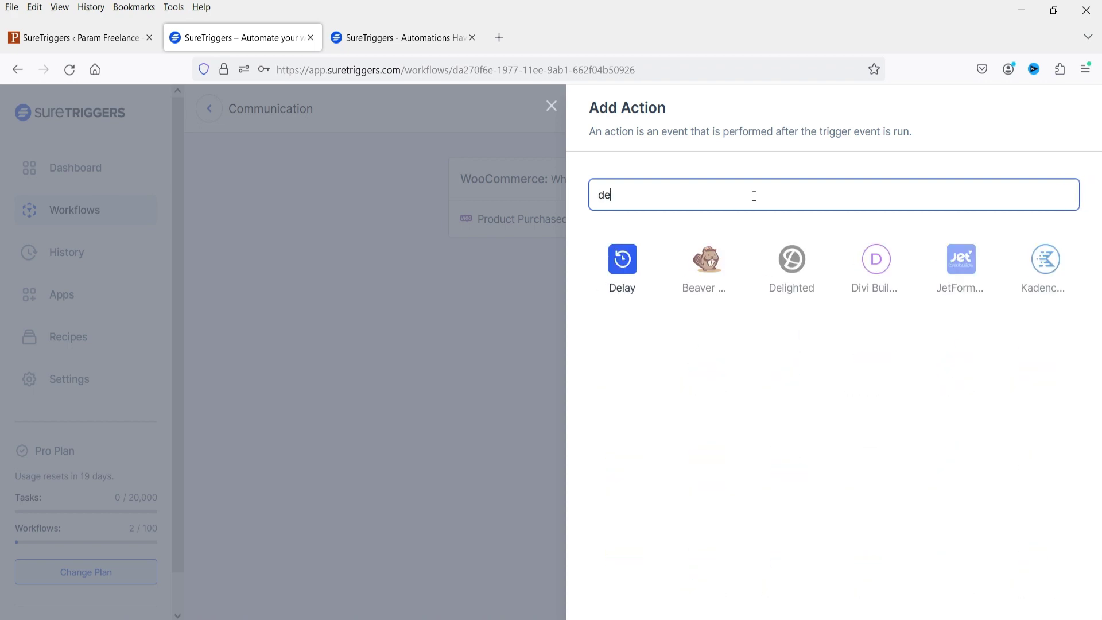
{"action": "left_click", "coordinate": [624, 275]}
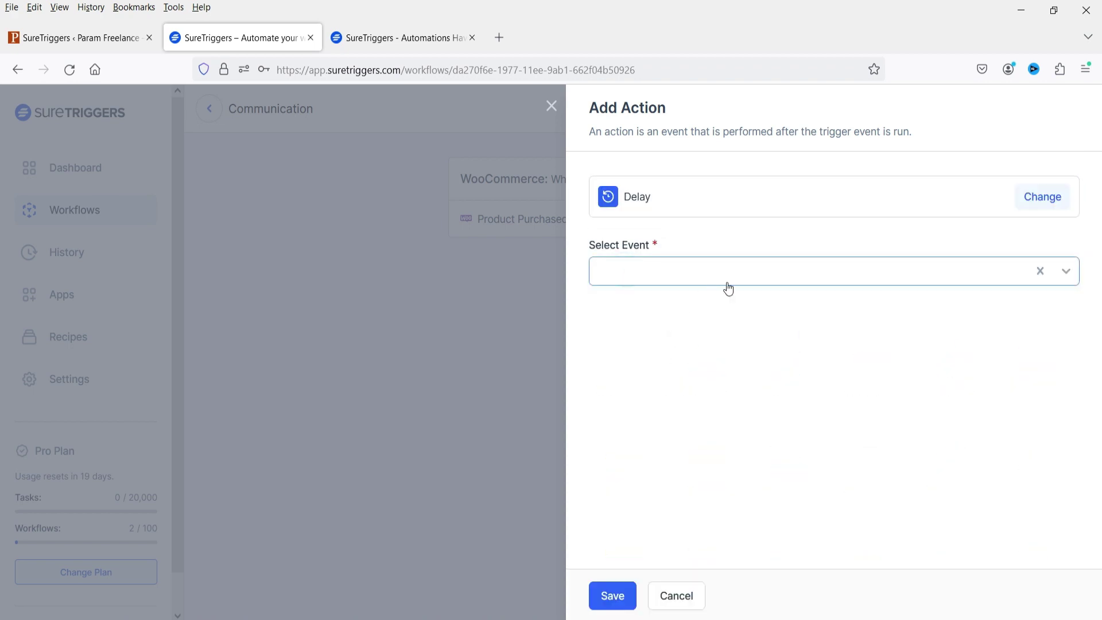
{"action": "left_click", "coordinate": [787, 275]}
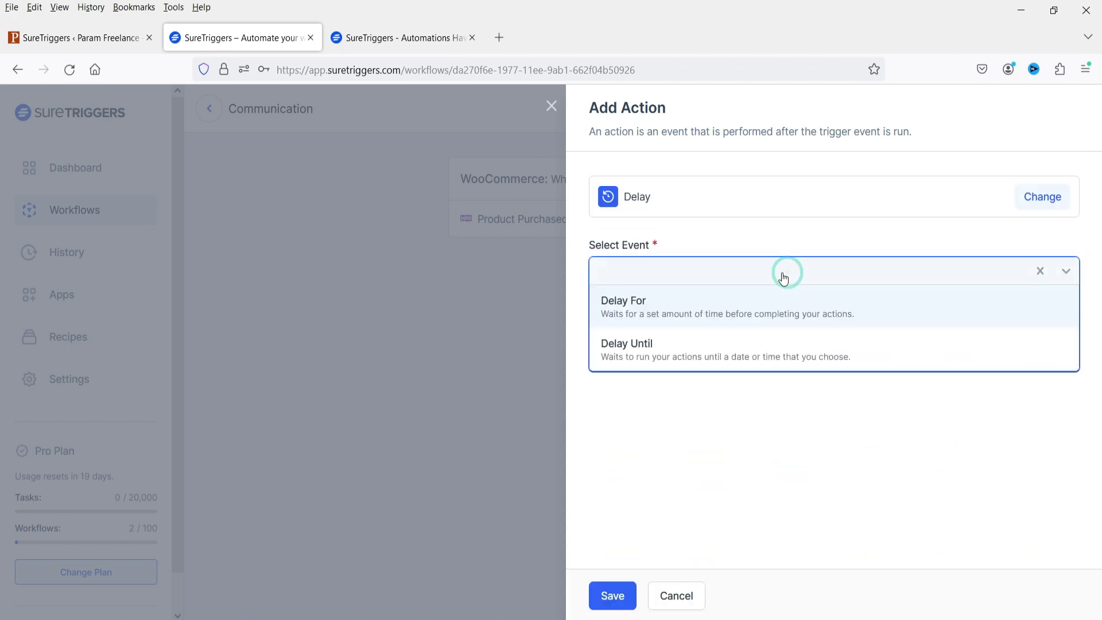
{"action": "left_click", "coordinate": [665, 302]}
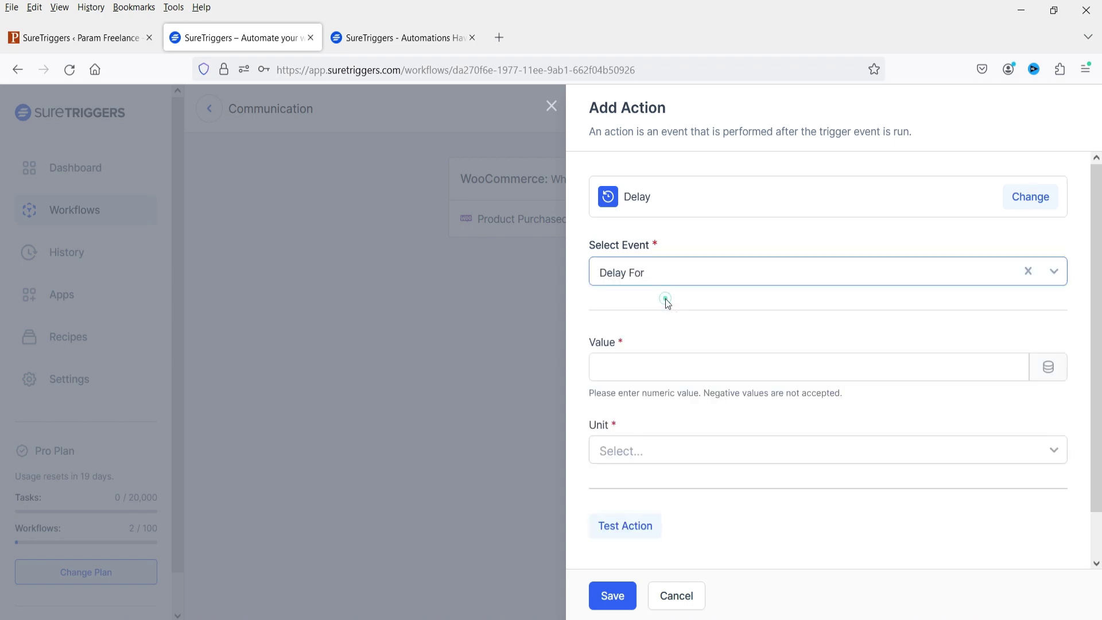
{"action": "left_click", "coordinate": [652, 372]}
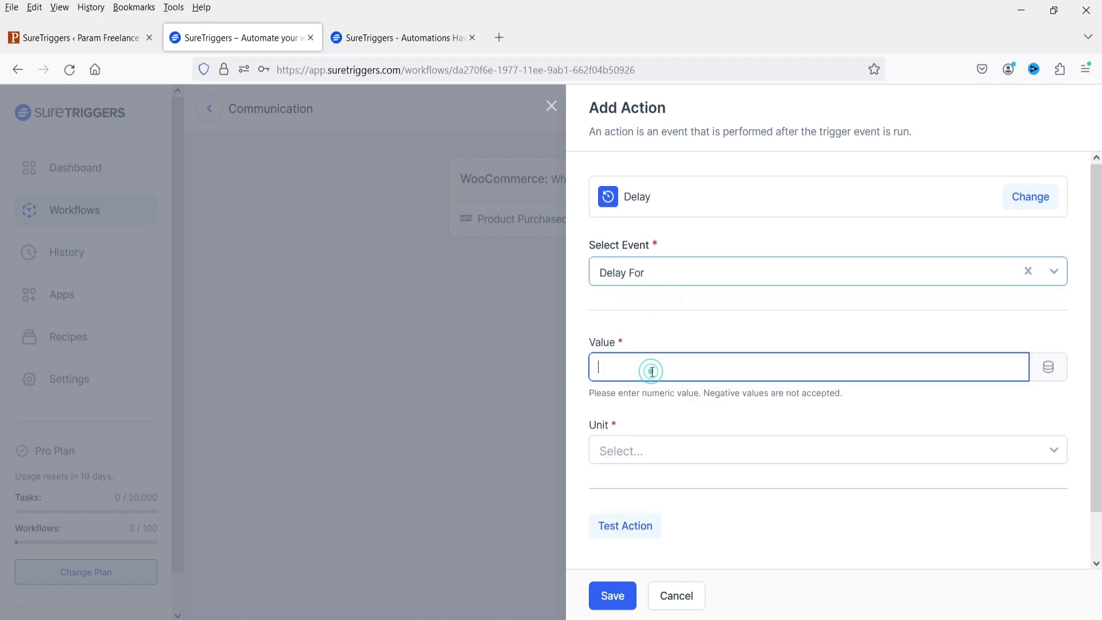
{"action": "type", "text": "1"}
{"action": "left_click", "coordinate": [704, 452]}
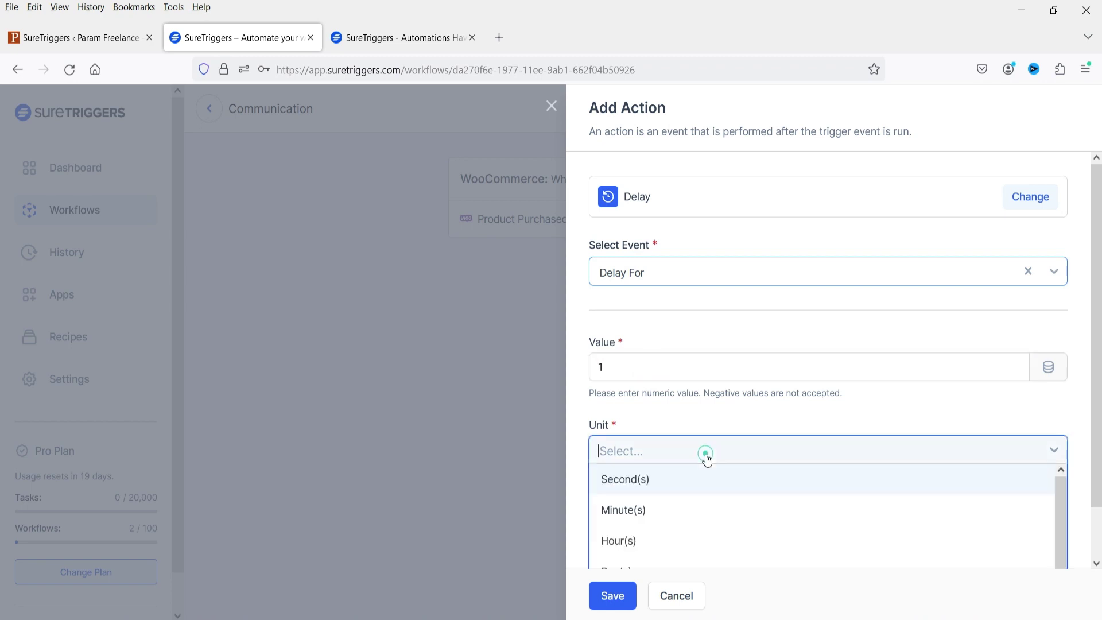
{"action": "left_click", "coordinate": [677, 508]}
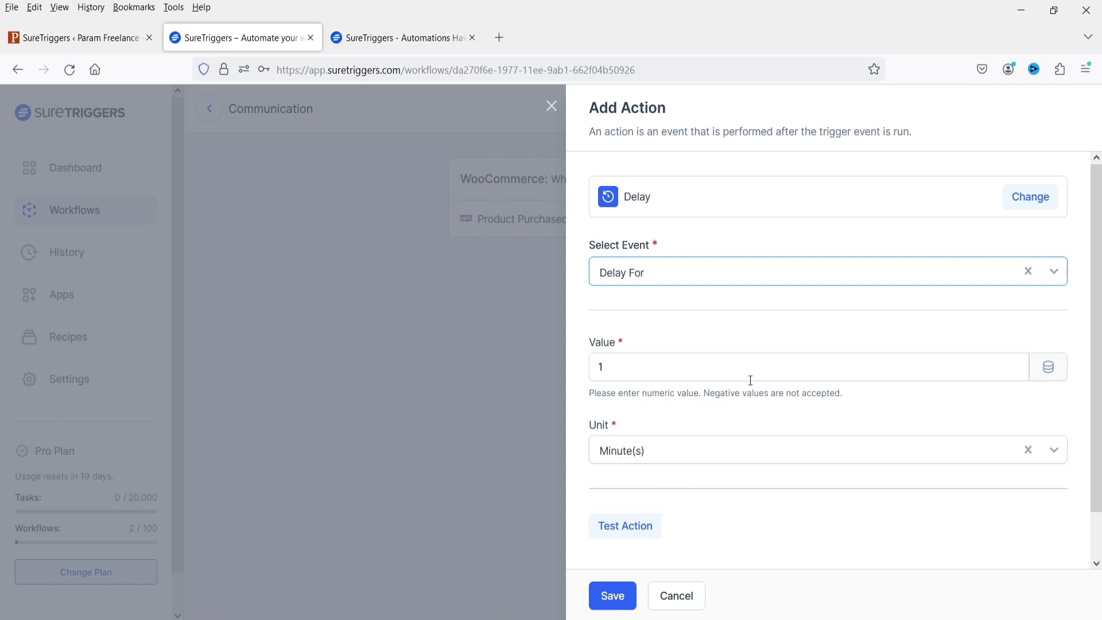
{"action": "left_click", "coordinate": [611, 594]}
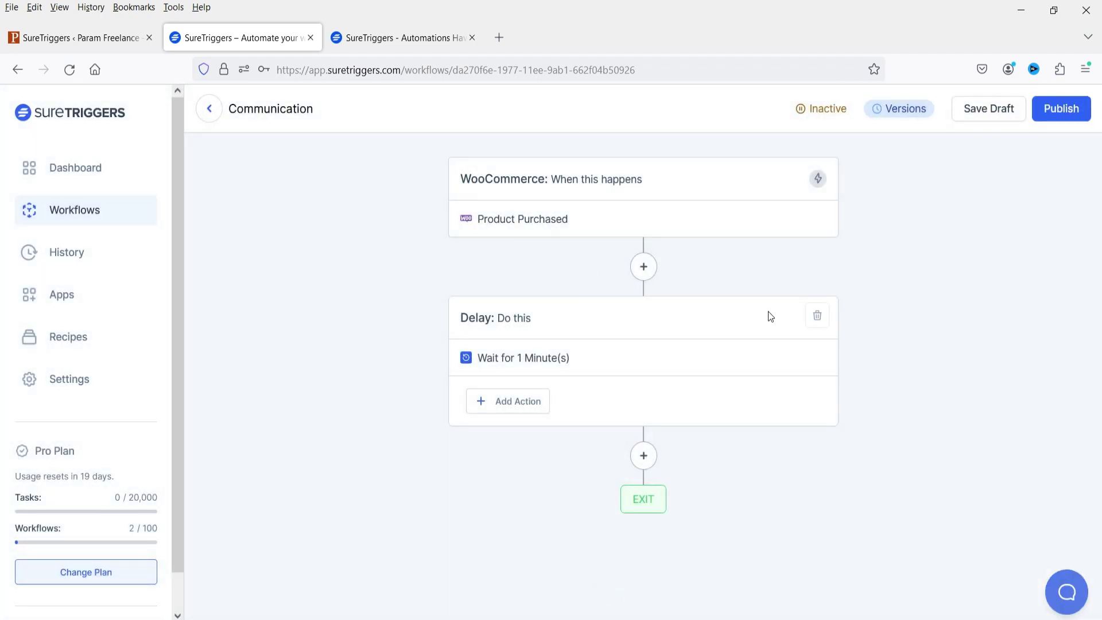
Step: Add a WooCommerce Create Coupon action after the delay, using the Param Fashion store connection
{"action": "left_click", "coordinate": [643, 458]}
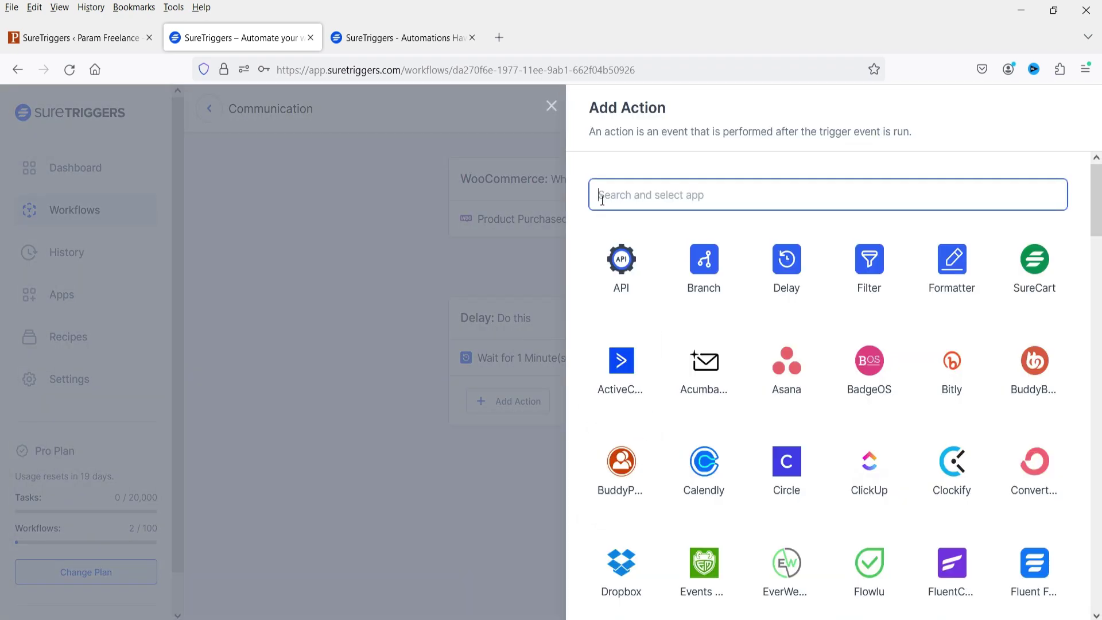
{"action": "type", "text": "woo"}
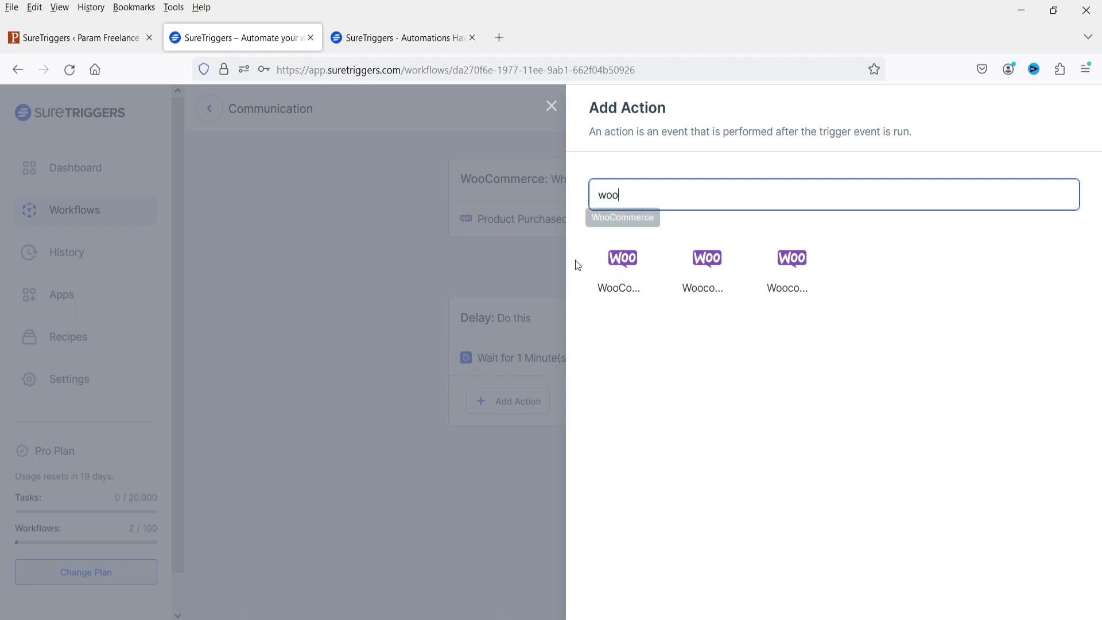
{"action": "left_click", "coordinate": [630, 270]}
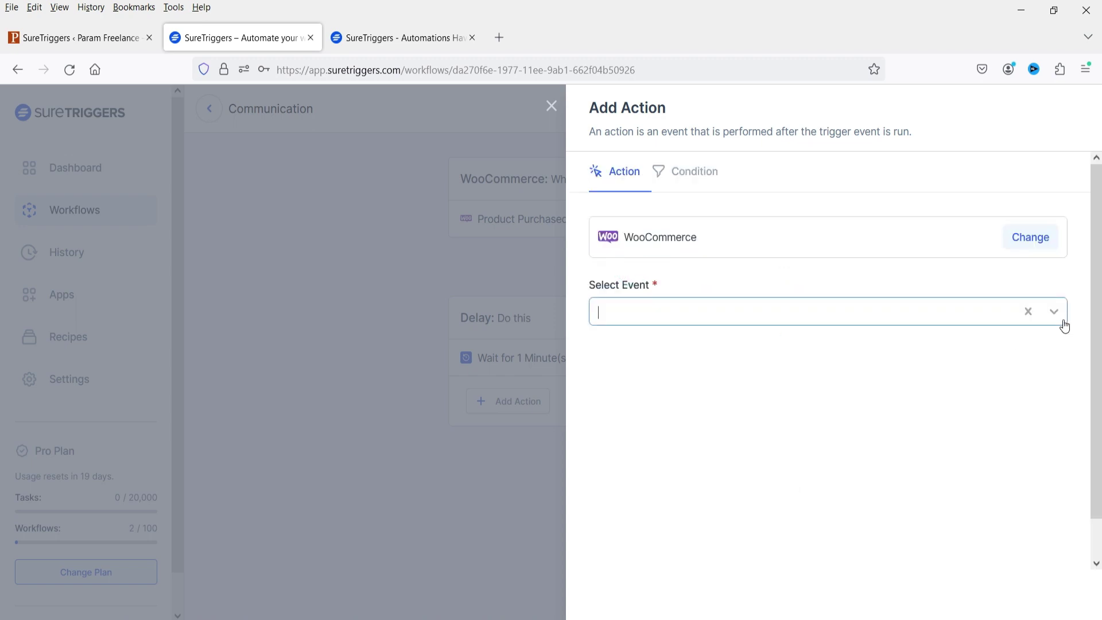
{"action": "left_click", "coordinate": [1060, 319]}
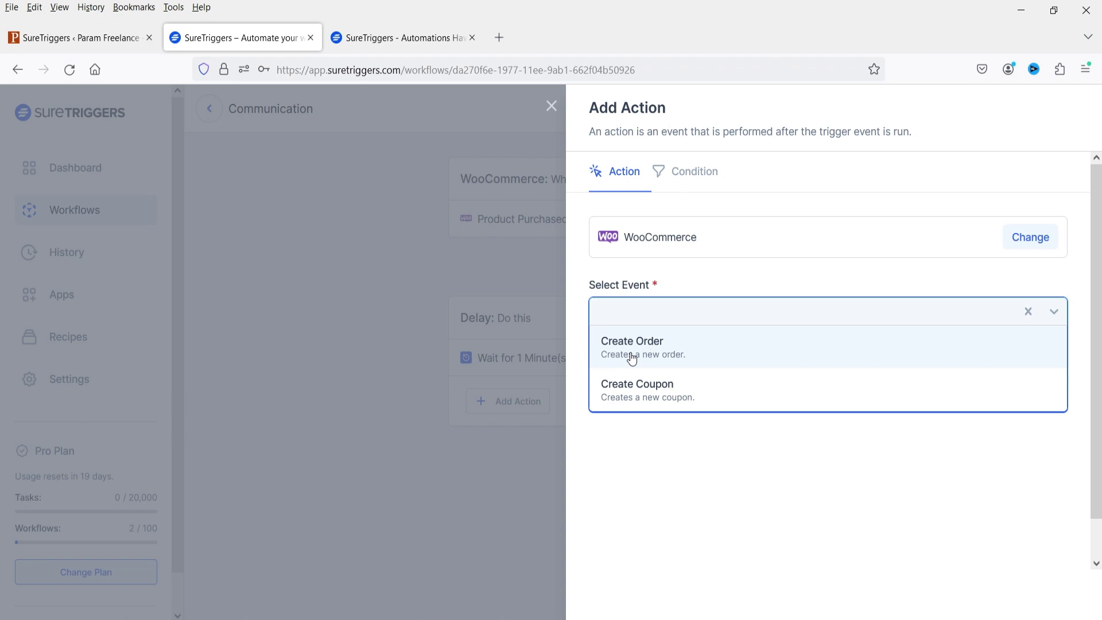
{"action": "left_click", "coordinate": [651, 390]}
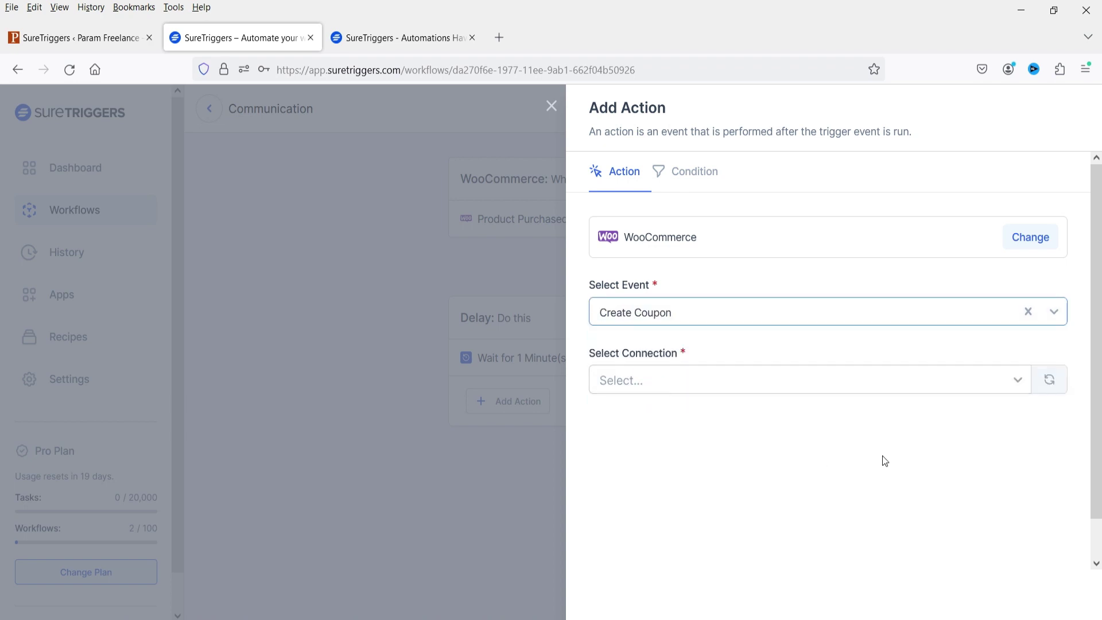
{"action": "left_click", "coordinate": [1017, 384]}
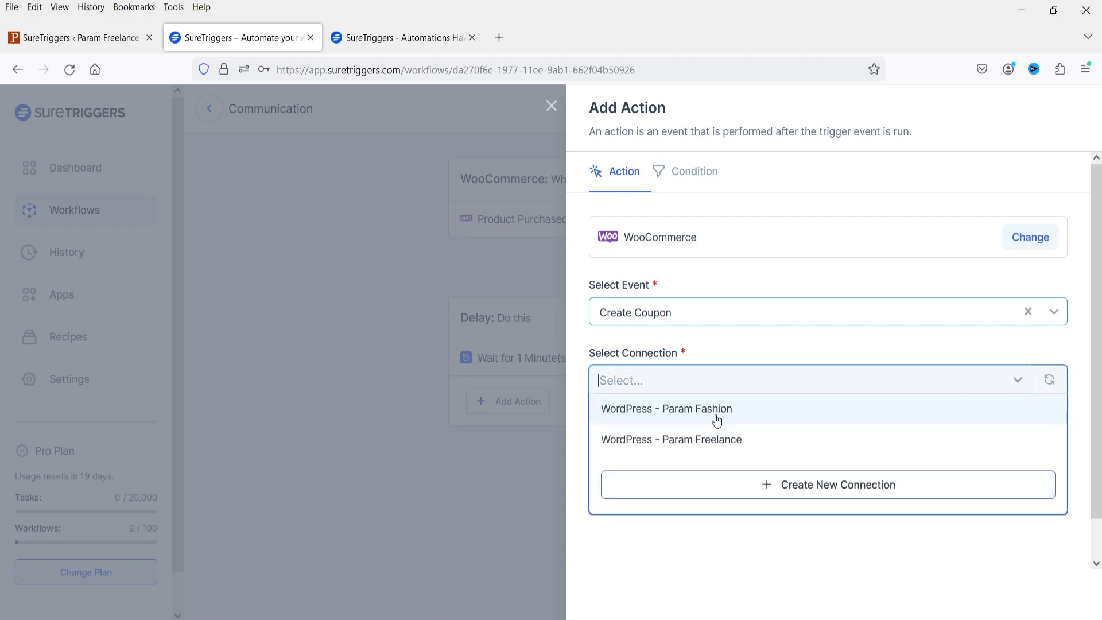
{"action": "left_click", "coordinate": [717, 421]}
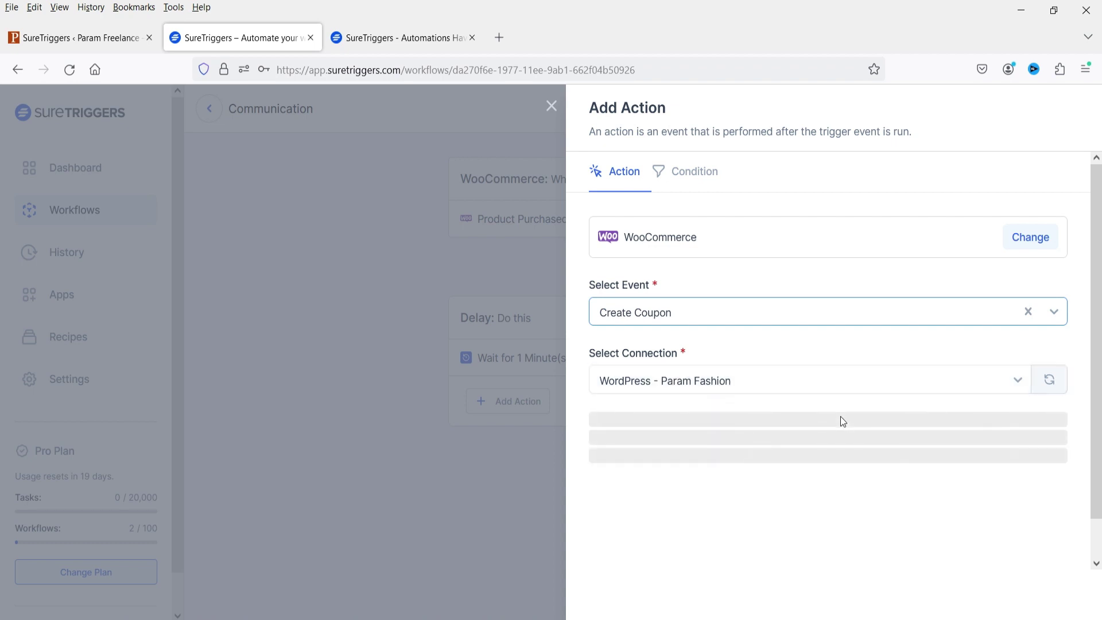
{"action": "scroll", "coordinate": [814, 389], "scroll_direction": "down", "scroll_amount": 3}
{"action": "left_click", "coordinate": [629, 299]}
Step: Enter coupon code JulyOffer with a 10 amount and Percentage Discount type
{"action": "type", "text": "Jul"}
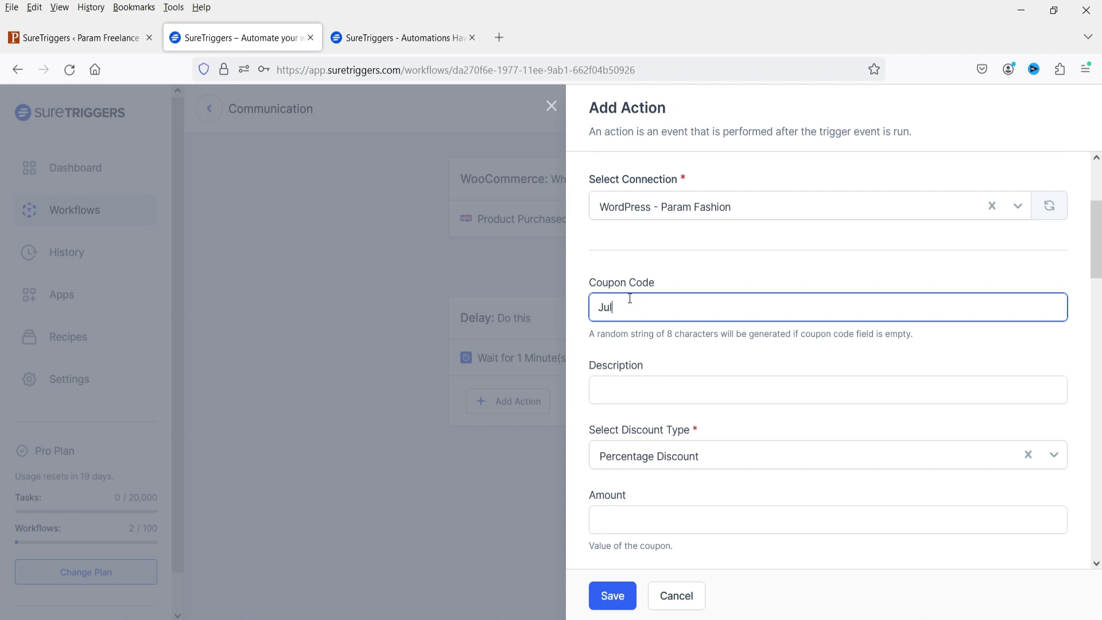
{"action": "type", "text": "yOffer"}
{"action": "left_click", "coordinate": [647, 389]}
{"action": "scroll", "coordinate": [665, 369], "scroll_direction": "down", "scroll_amount": 4}
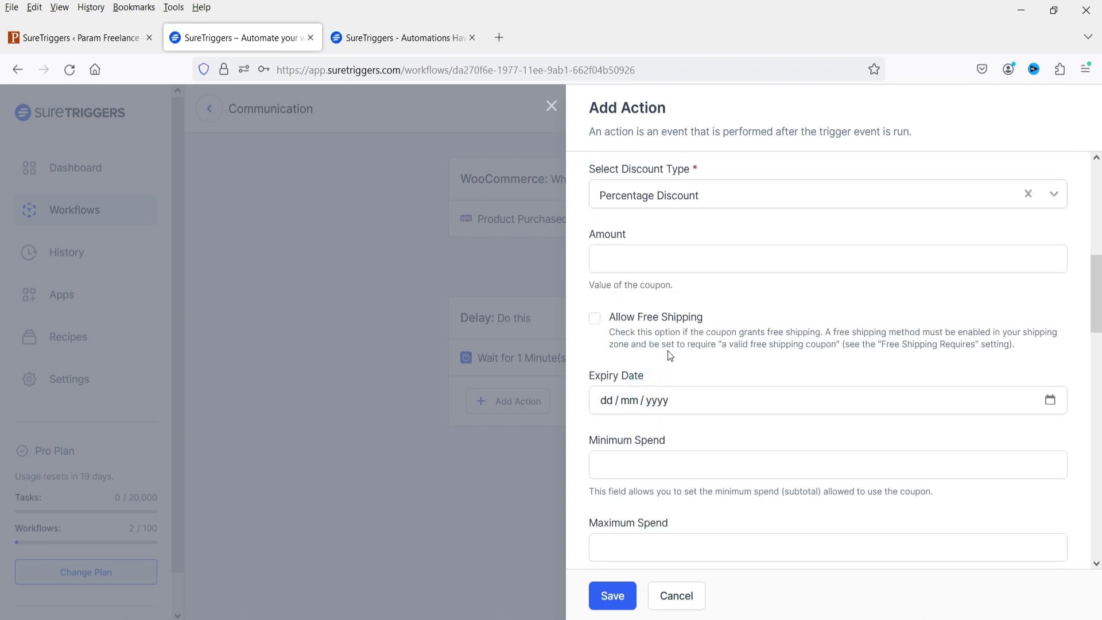
{"action": "scroll", "coordinate": [675, 264], "scroll_direction": "up", "scroll_amount": 1}
{"action": "left_click", "coordinate": [632, 340]}
{"action": "type", "text": "10"}
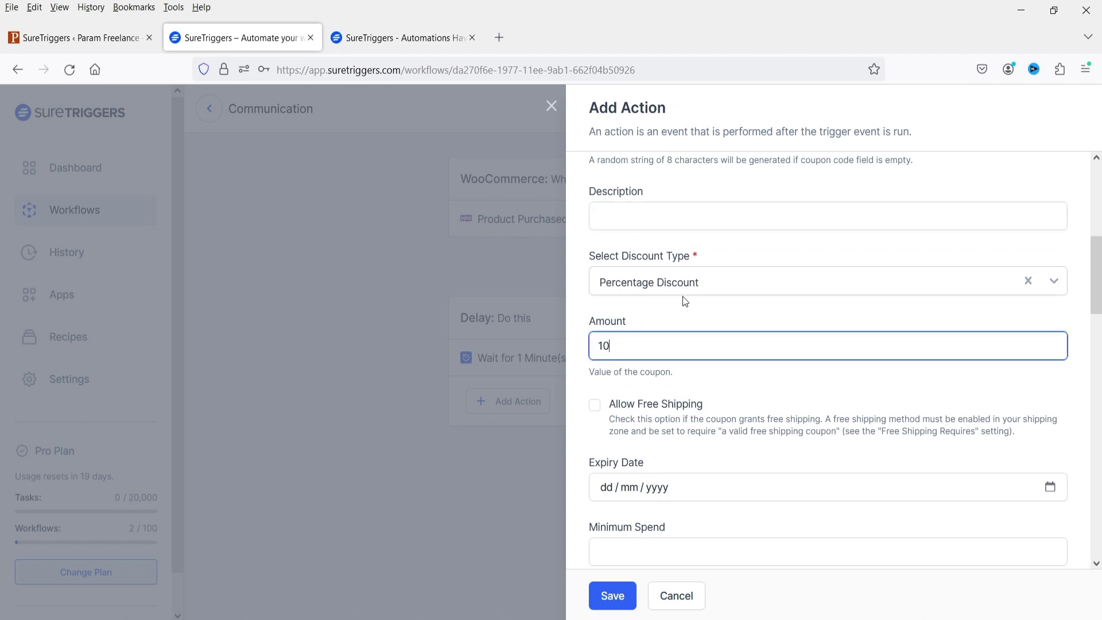
{"action": "left_click", "coordinate": [686, 285]}
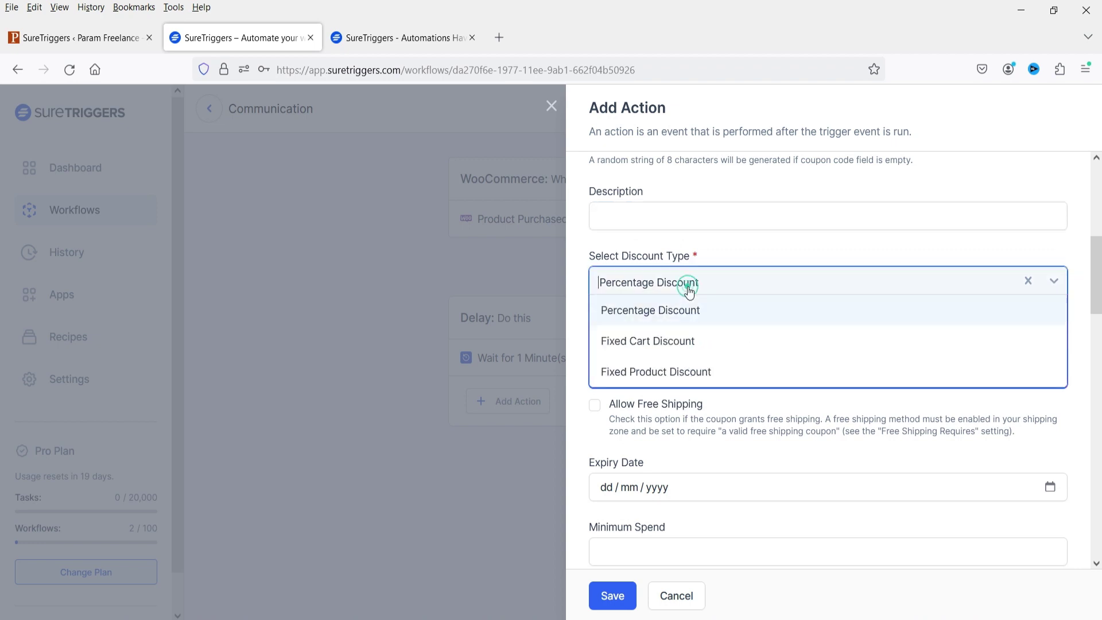
{"action": "left_click", "coordinate": [714, 309]}
Step: Set the coupon expiry date to 10 July 2023, then test the action
{"action": "scroll", "coordinate": [736, 398], "scroll_direction": "down", "scroll_amount": 2}
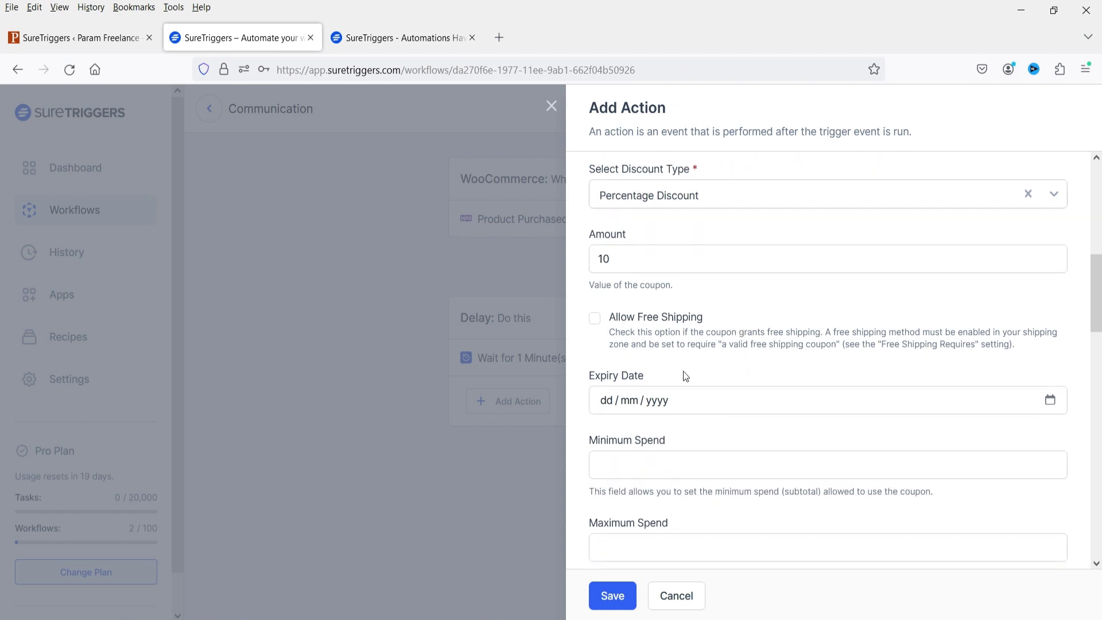
{"action": "scroll", "coordinate": [683, 369], "scroll_direction": "down", "scroll_amount": 3}
{"action": "left_click", "coordinate": [605, 226]}
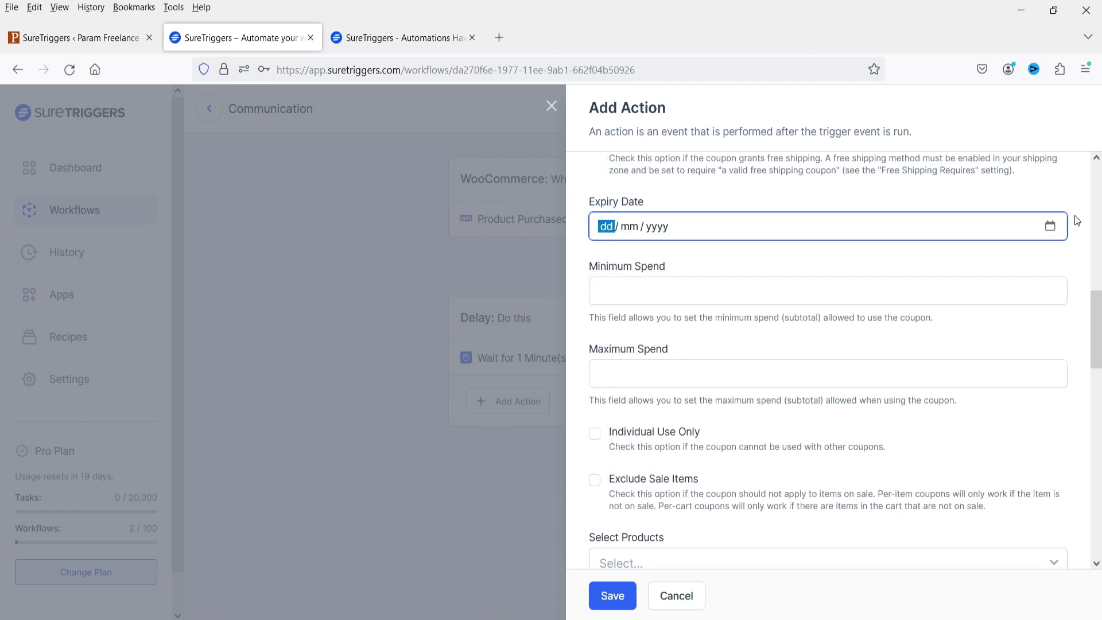
{"action": "left_click", "coordinate": [1049, 226]}
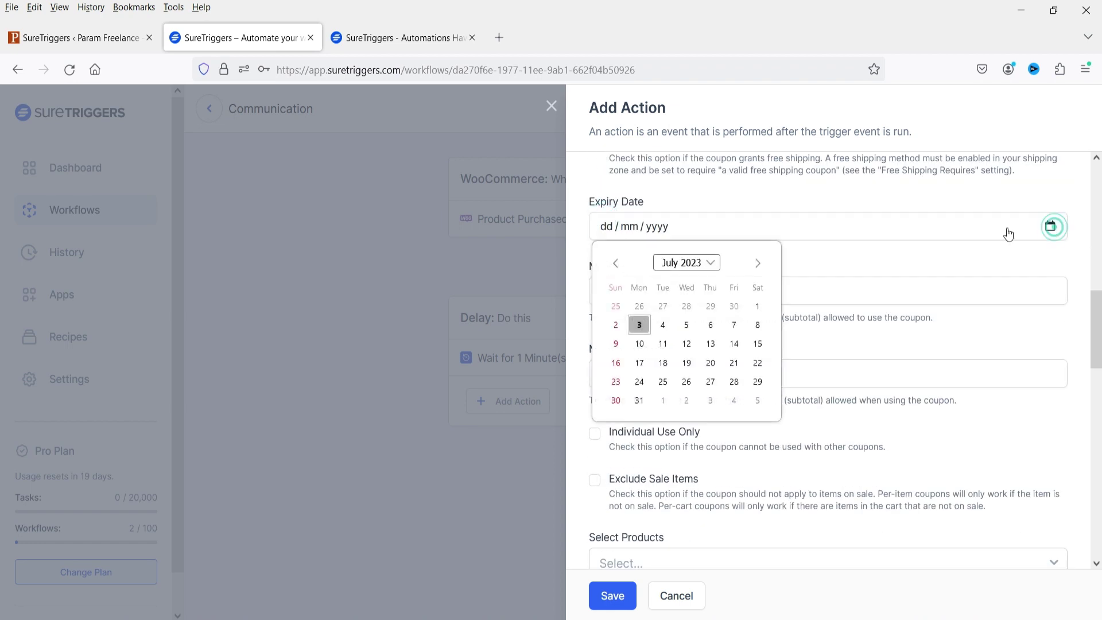
{"action": "left_click", "coordinate": [645, 343]}
{"action": "scroll", "coordinate": [713, 343], "scroll_direction": "down", "scroll_amount": 3}
{"action": "scroll", "coordinate": [714, 343], "scroll_direction": "down", "scroll_amount": 12}
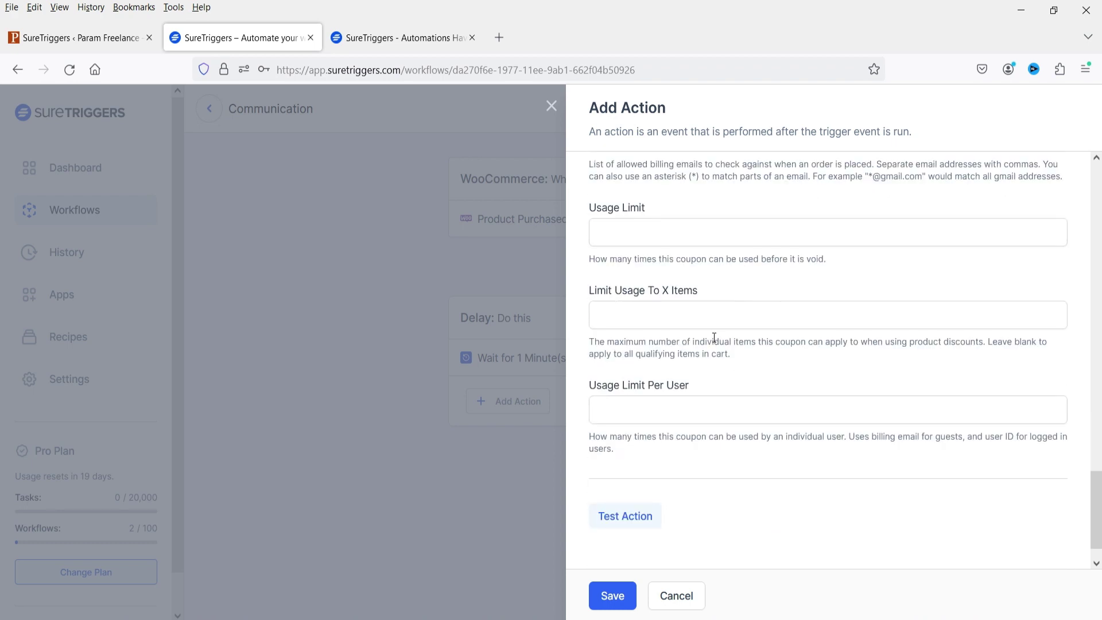
{"action": "left_click", "coordinate": [608, 479]}
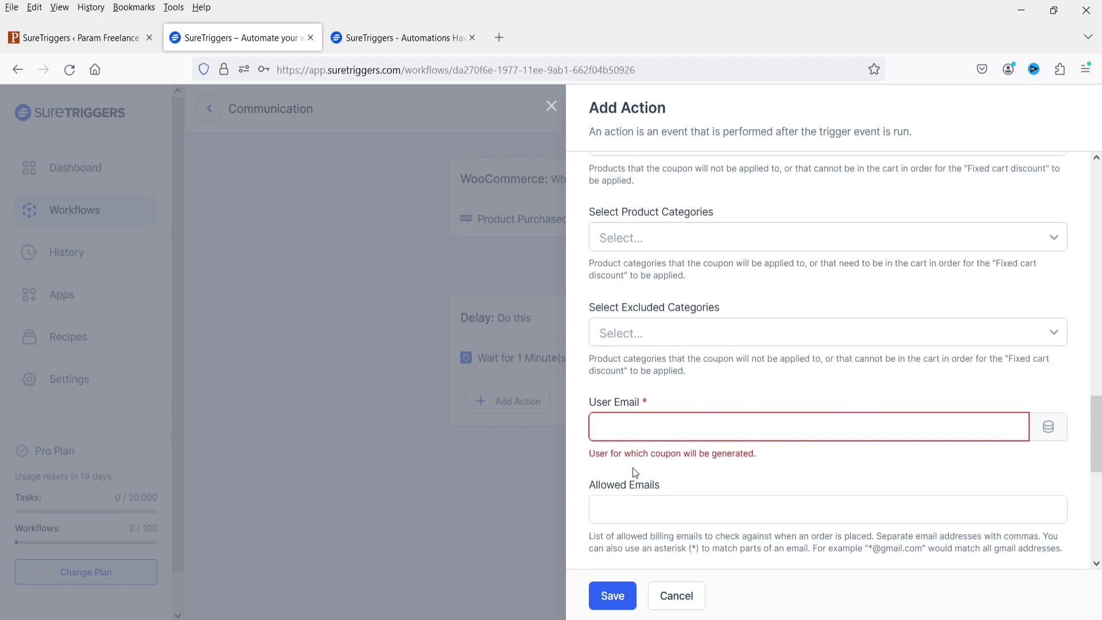
{"action": "left_click", "coordinate": [1046, 425]}
Step: Fill the coupon's User Email with the purchase's Billing Email
{"action": "left_click", "coordinate": [675, 218]}
{"action": "type", "text": "em"}
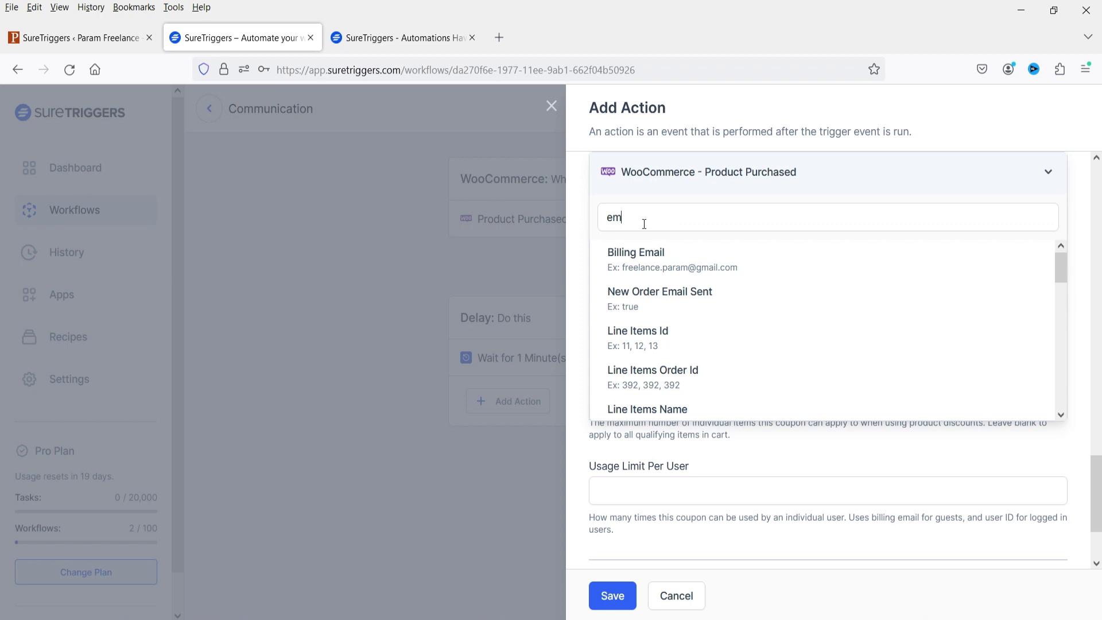
{"action": "scroll", "coordinate": [799, 307], "scroll_direction": "down", "scroll_amount": 2}
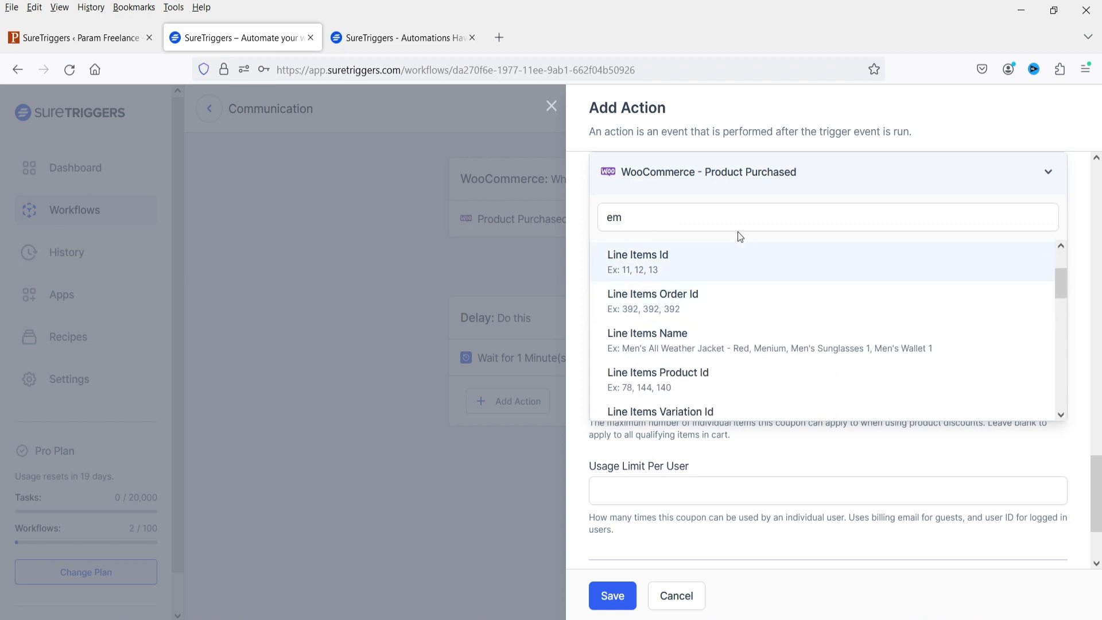
{"action": "type", "text": "a"}
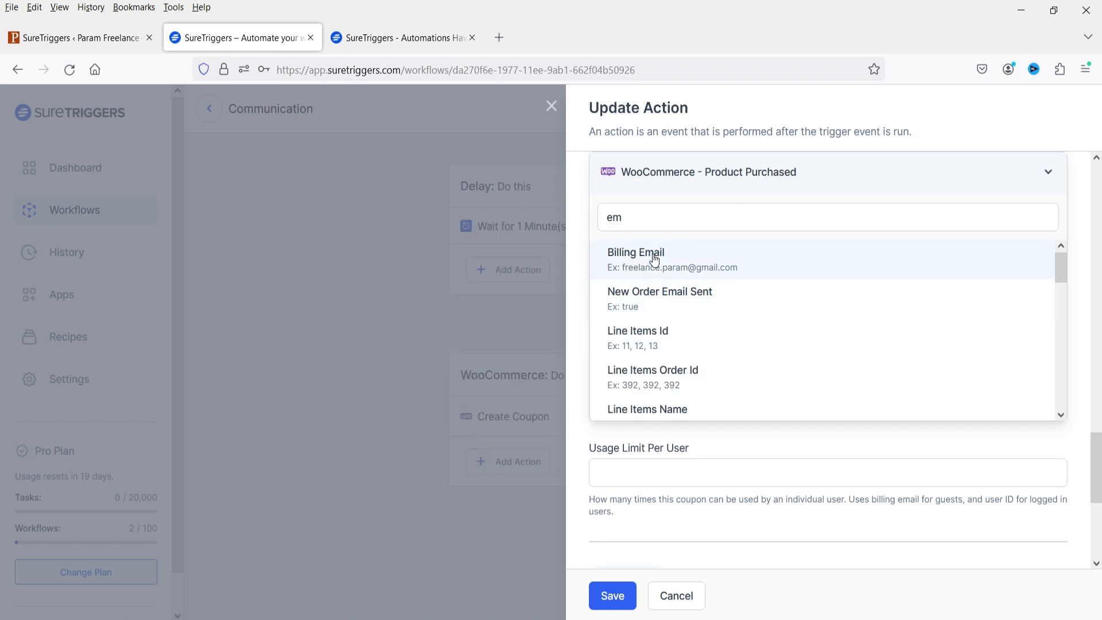
{"action": "left_click", "coordinate": [650, 252]}
Step: Test the Create Coupon action successfully and save the step
{"action": "scroll", "coordinate": [776, 312], "scroll_direction": "down", "scroll_amount": 5}
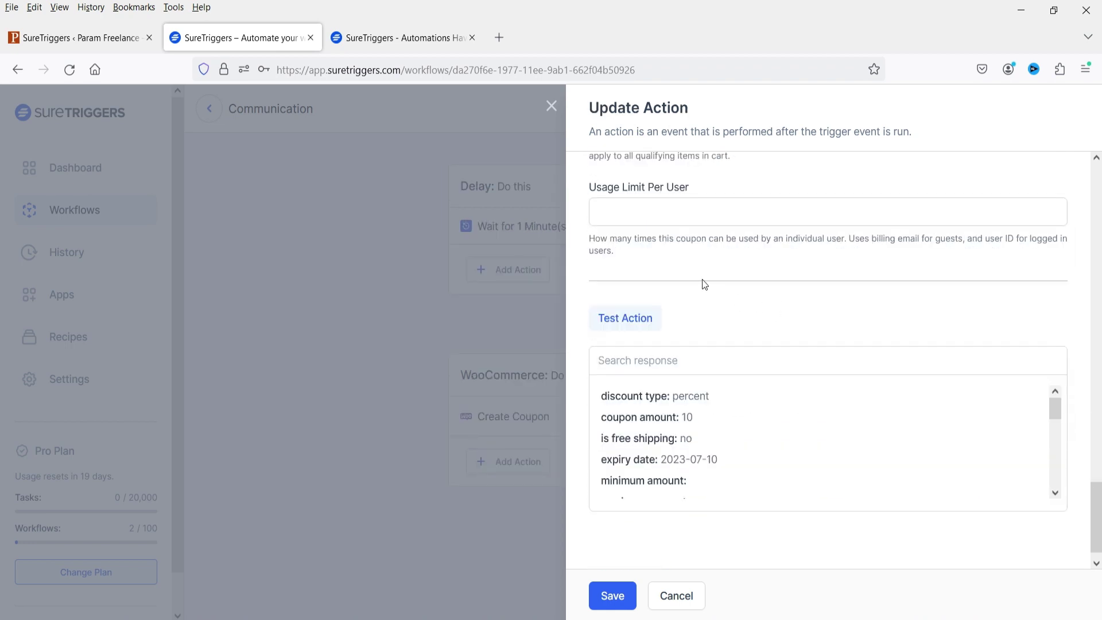
{"action": "left_click", "coordinate": [626, 326]}
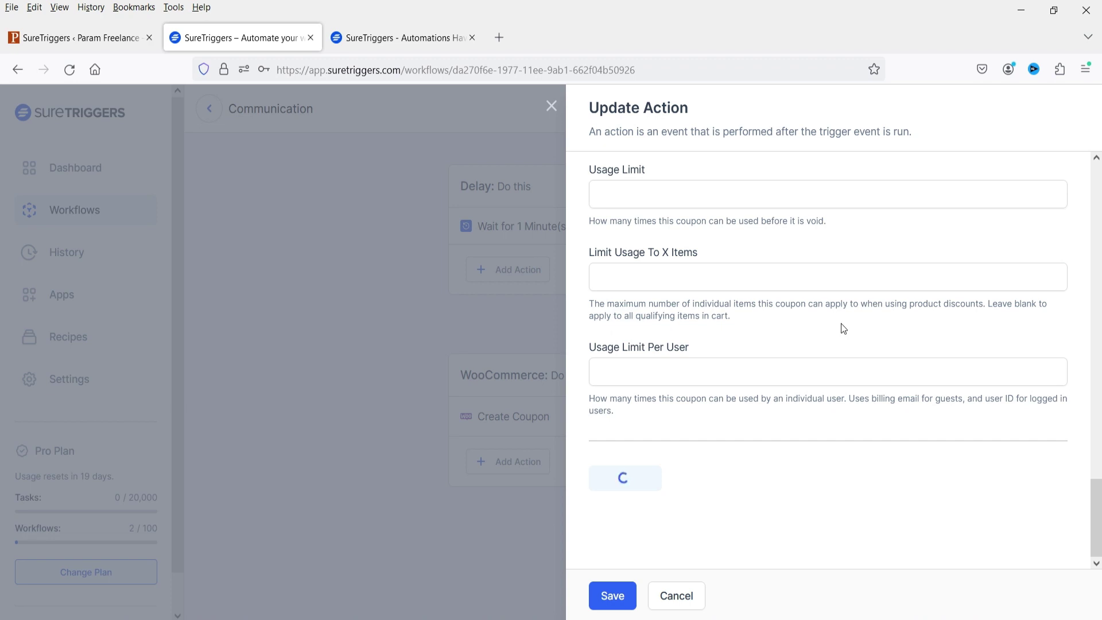
{"action": "scroll", "coordinate": [841, 322], "scroll_direction": "down", "scroll_amount": 4}
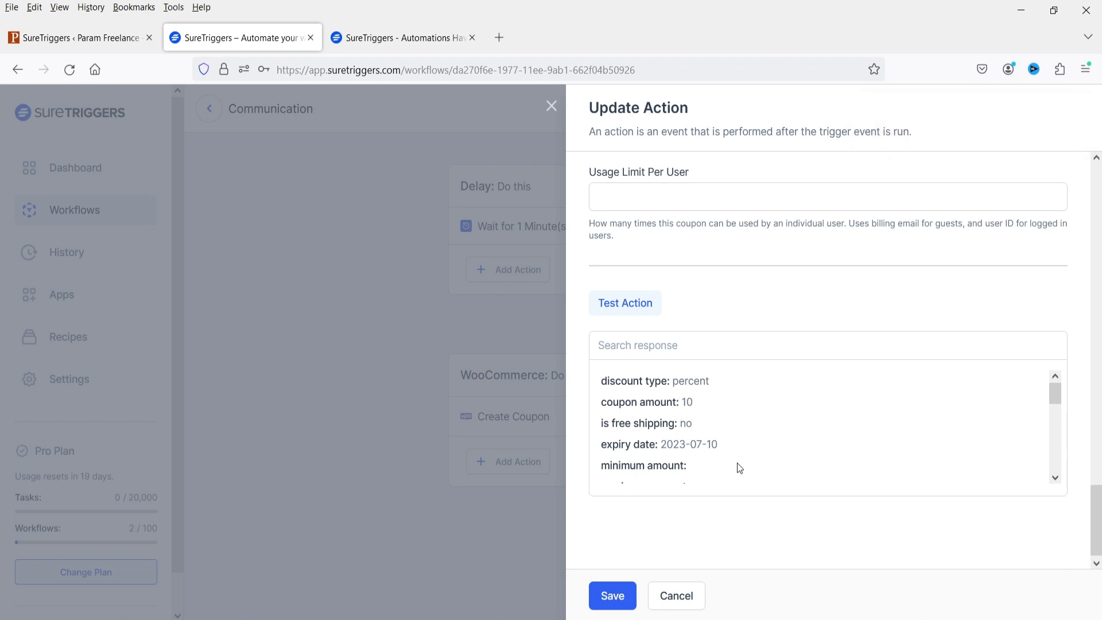
{"action": "scroll", "coordinate": [816, 432], "scroll_direction": "down", "scroll_amount": 8}
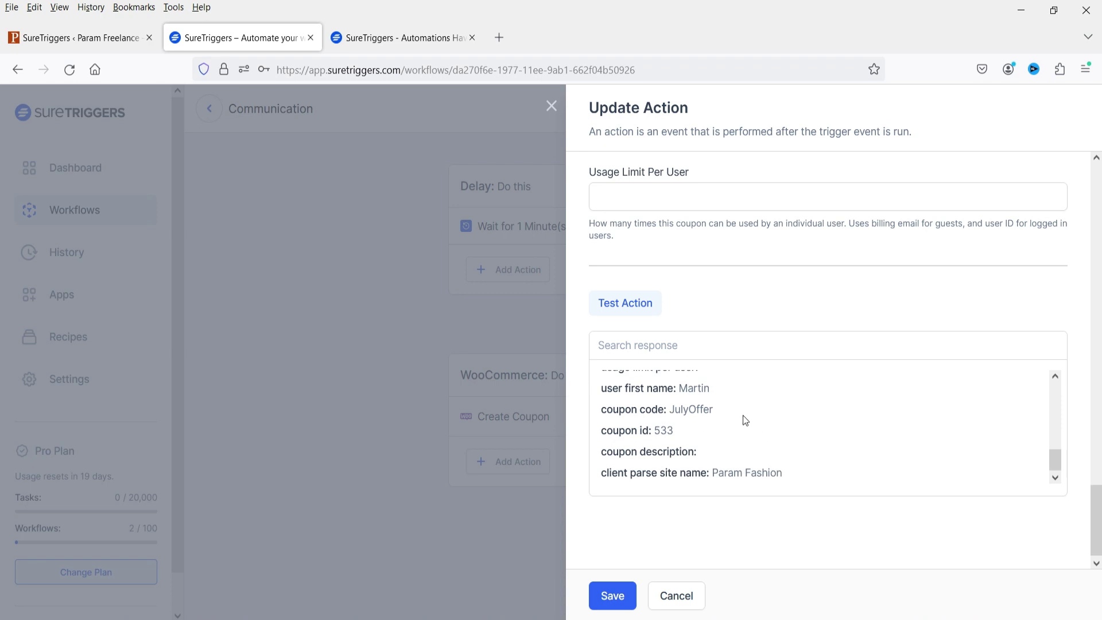
{"action": "left_click", "coordinate": [612, 595]}
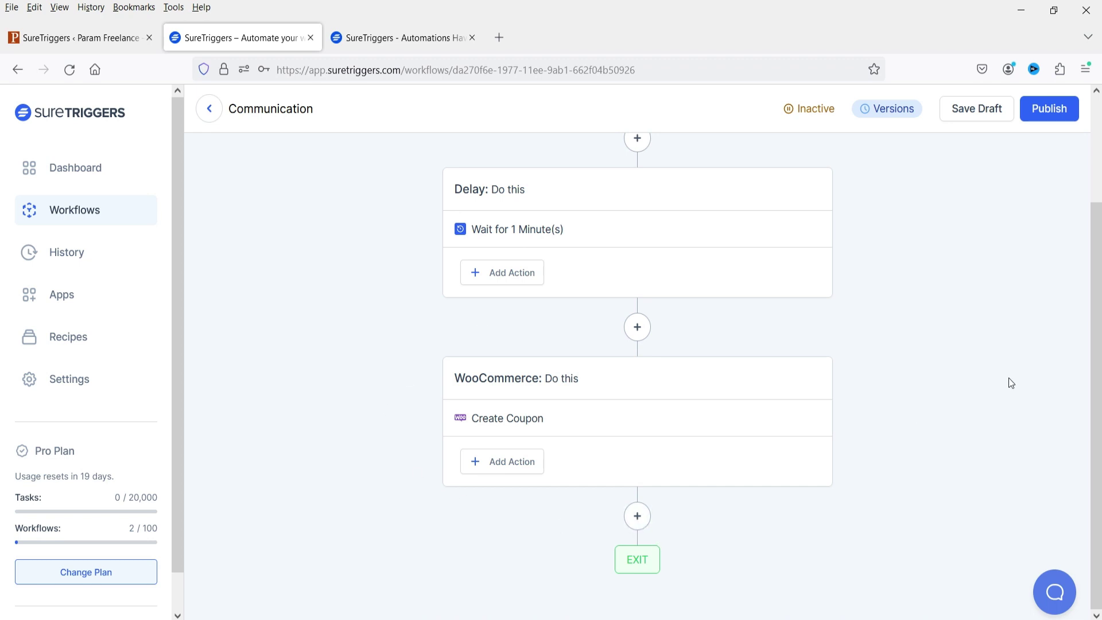
Step: Add a Gmail Send Email step at the end using the existing Gmail connection
{"action": "left_click", "coordinate": [636, 519]}
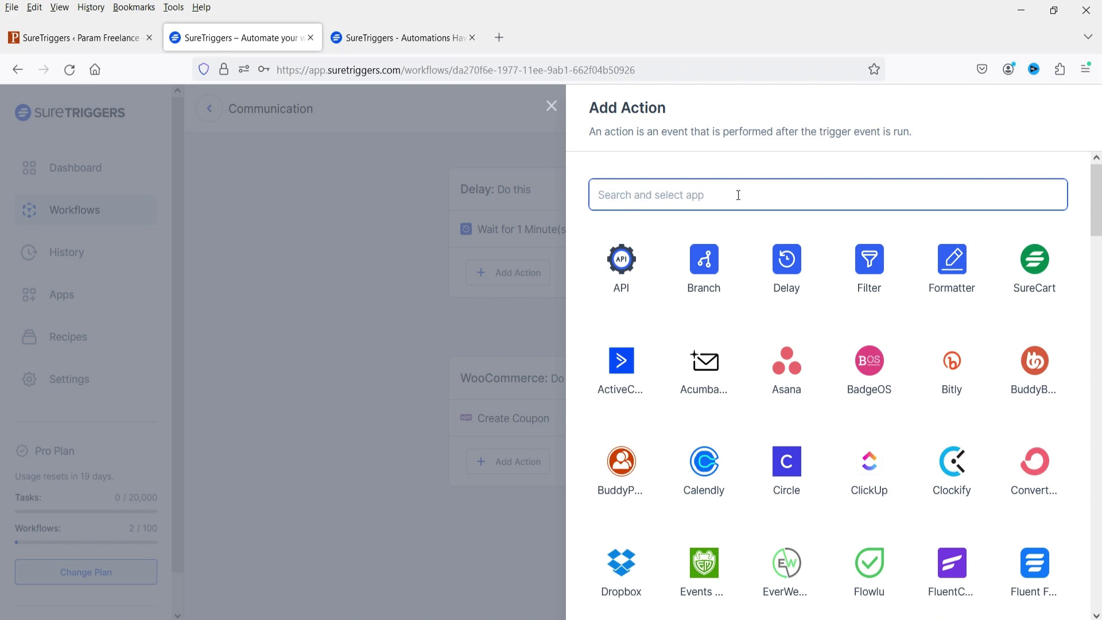
{"action": "type", "text": "w"}
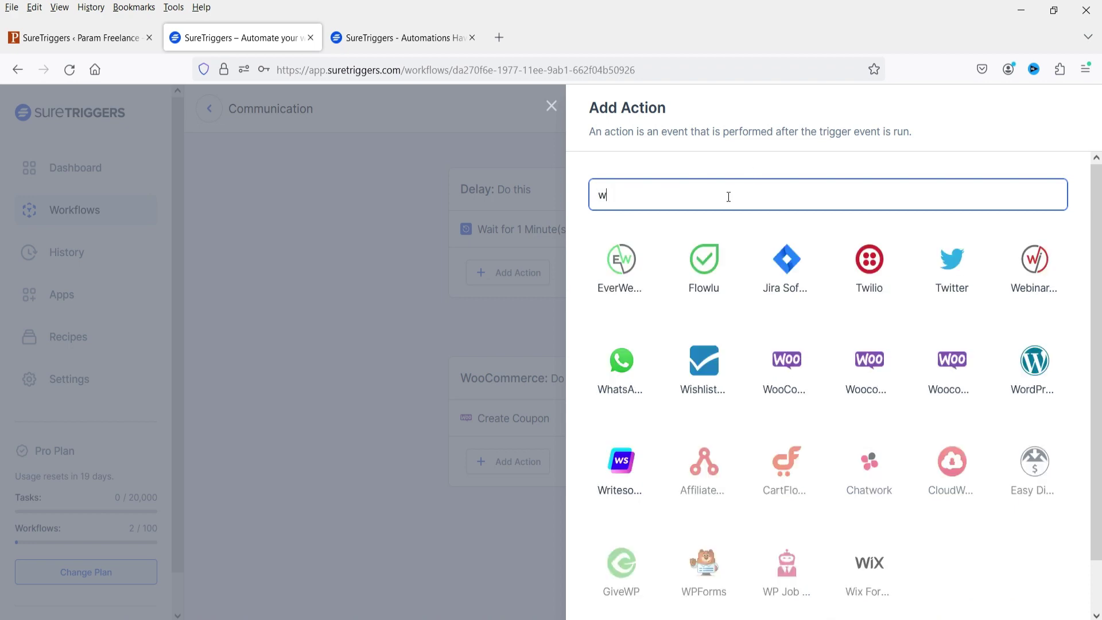
{"action": "key", "text": "BackSpace"}
{"action": "type", "text": "gma"}
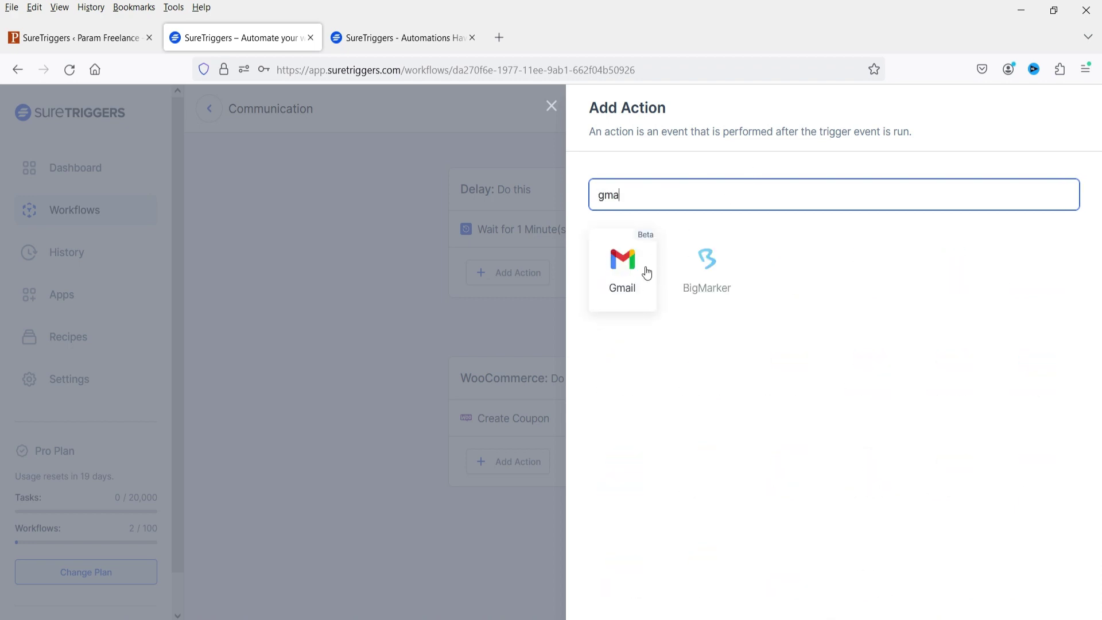
{"action": "left_click", "coordinate": [646, 269]}
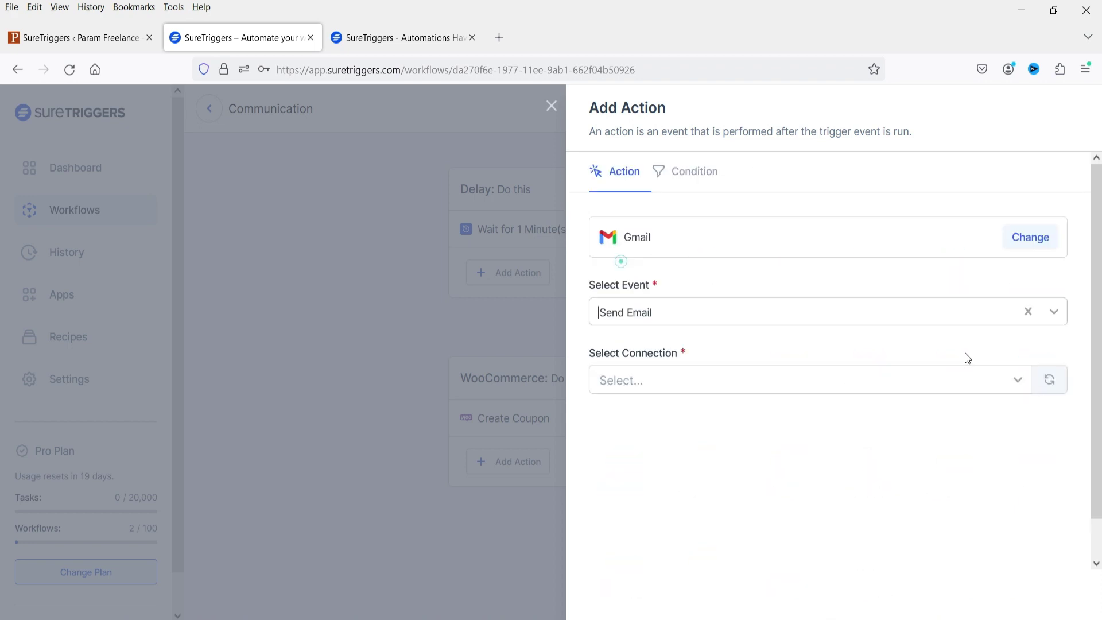
{"action": "left_click", "coordinate": [707, 315]}
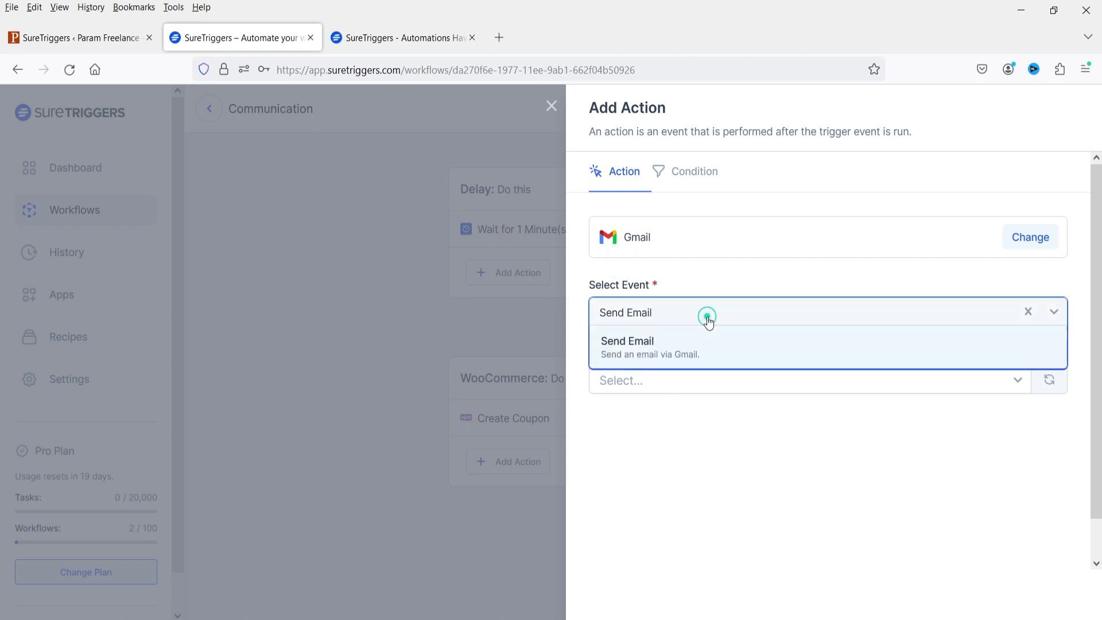
{"action": "left_click", "coordinate": [696, 347]}
{"action": "left_click", "coordinate": [700, 381]}
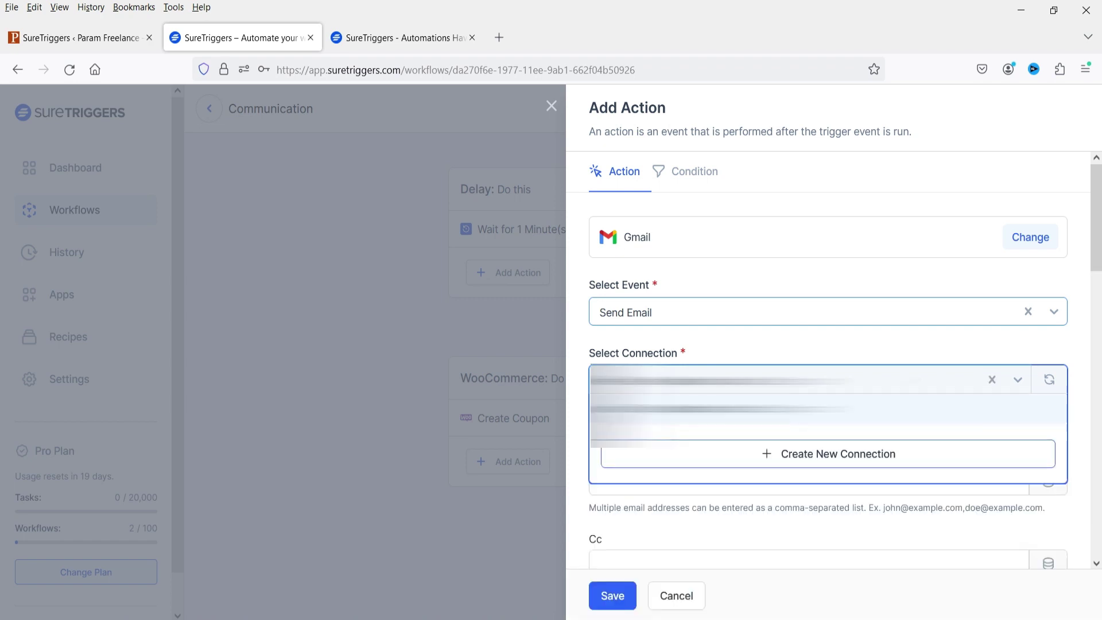
{"action": "left_click", "coordinate": [717, 408]}
Step: Set the email's To field to the purchase's Billing Email
{"action": "scroll", "coordinate": [1058, 353], "scroll_direction": "down", "scroll_amount": 5}
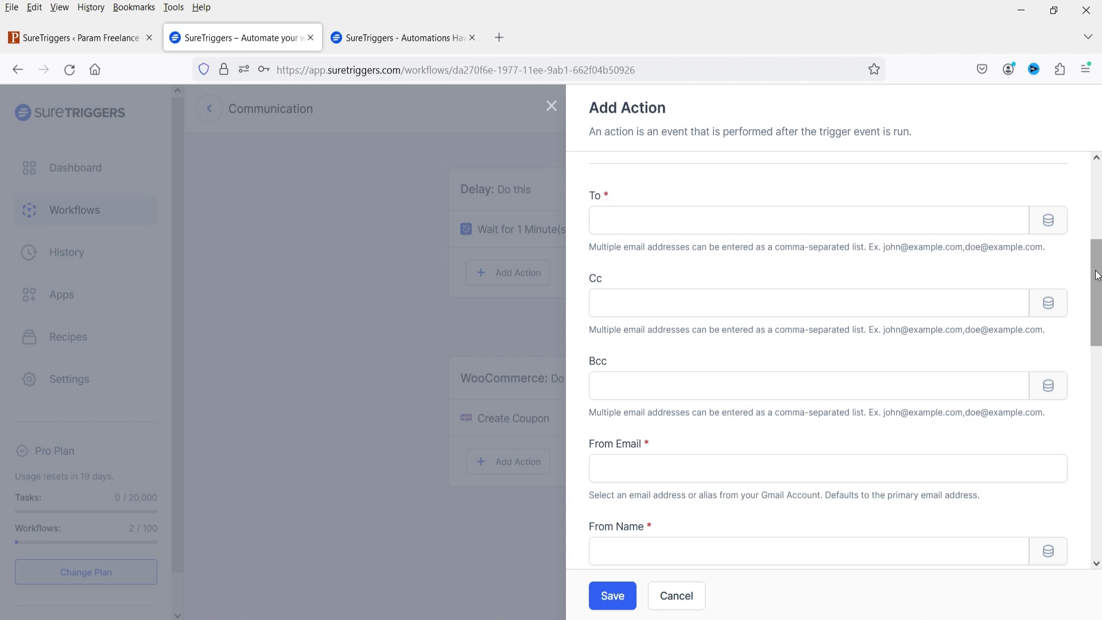
{"action": "left_click", "coordinate": [1052, 224]}
{"action": "left_click", "coordinate": [650, 218]}
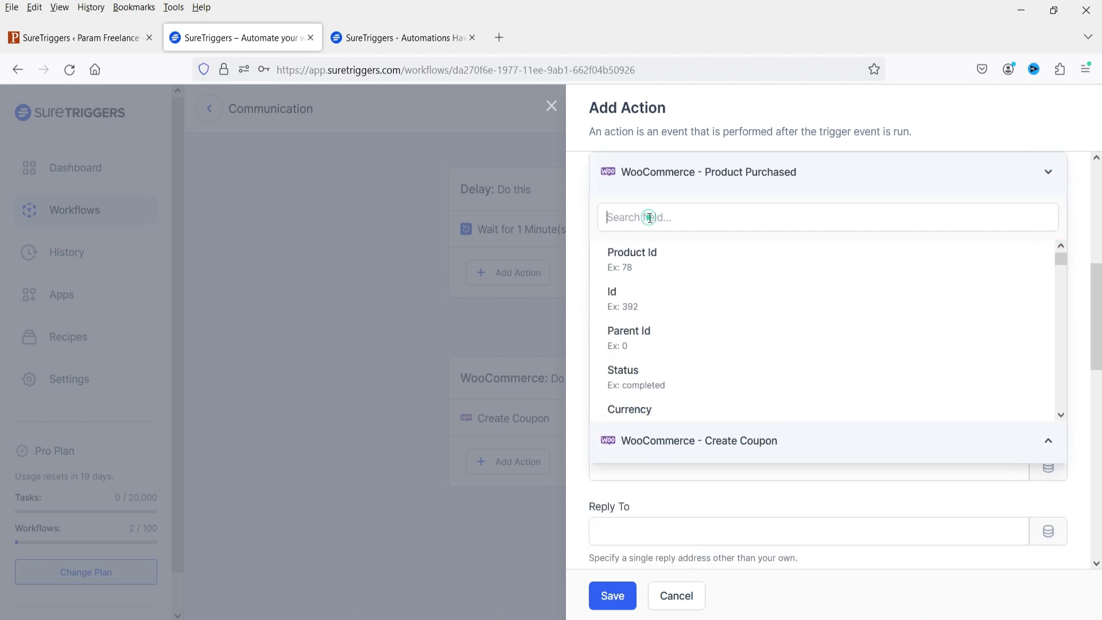
{"action": "type", "text": "email"}
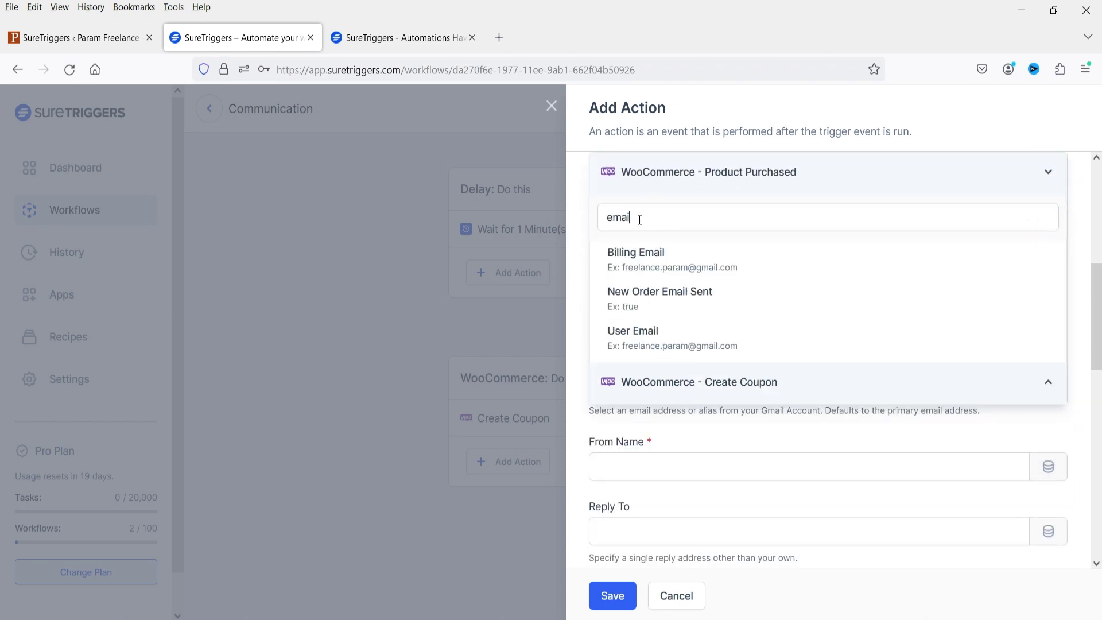
{"action": "type", "text": "i"}
{"action": "left_click", "coordinate": [650, 255]}
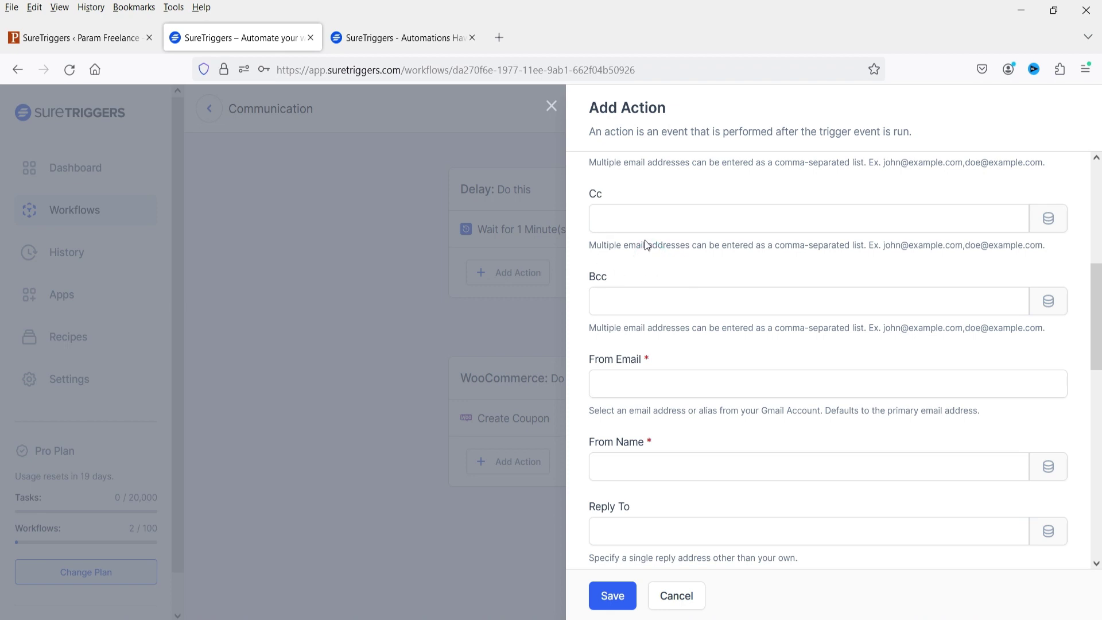
{"action": "scroll", "coordinate": [918, 332], "scroll_direction": "down", "scroll_amount": 2}
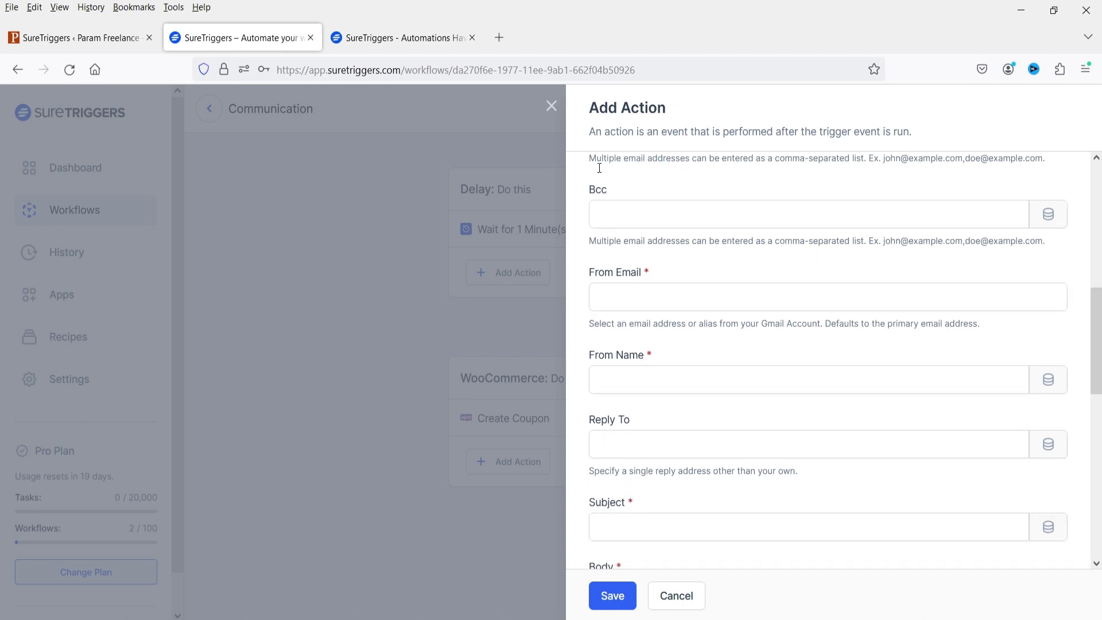
{"action": "scroll", "coordinate": [643, 230], "scroll_direction": "up", "scroll_amount": 2}
{"action": "left_click", "coordinate": [671, 381]}
Step: Enter the sender email address, From Name 'Param Fashion' and subject 'New Coupon For you'
{"action": "scroll", "coordinate": [649, 338], "scroll_direction": "down", "scroll_amount": 2}
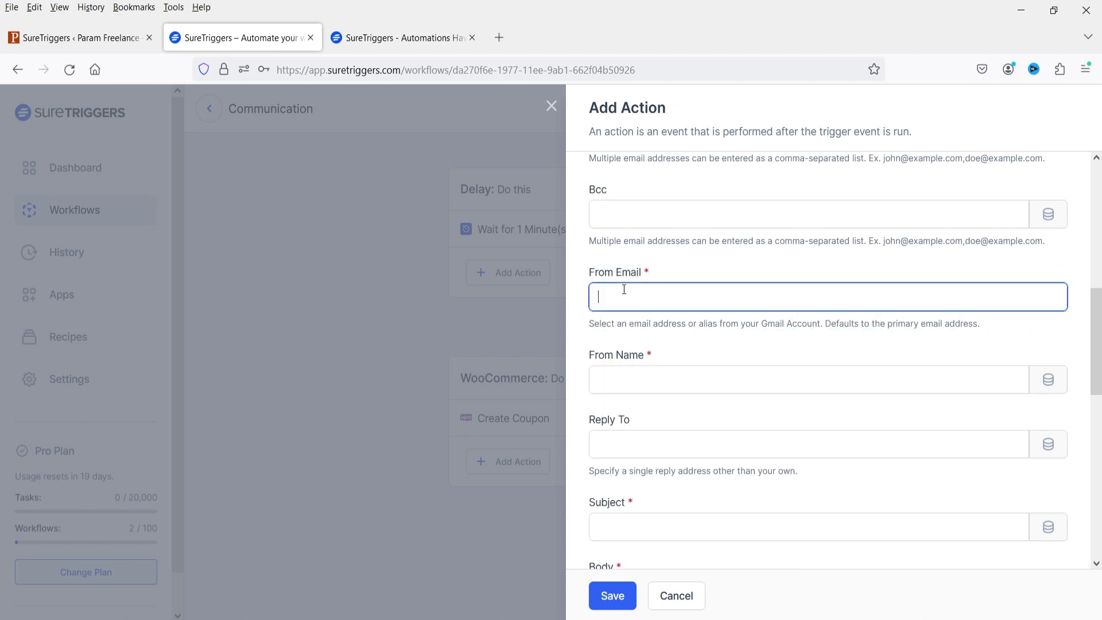
{"action": "left_click", "coordinate": [626, 379]}
{"action": "type", "text": "Param Fashion"}
{"action": "left_click", "coordinate": [649, 442]}
{"action": "scroll", "coordinate": [648, 443], "scroll_direction": "down", "scroll_amount": 5}
{"action": "left_click", "coordinate": [644, 264]}
{"action": "type", "text": "New Coupon For you"}
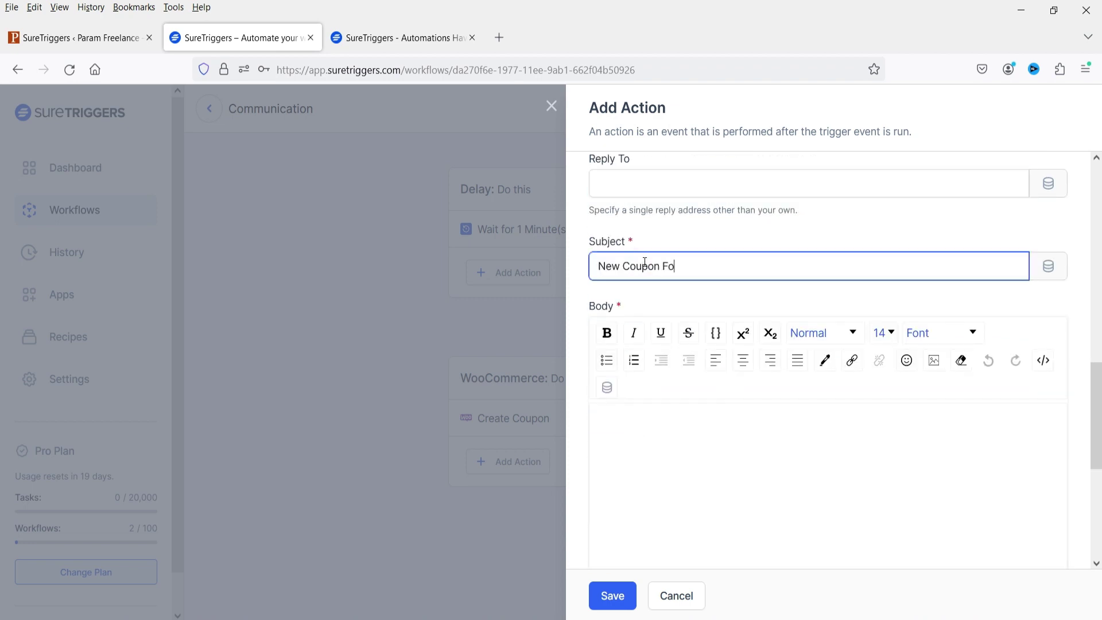
Step: Write a two-line body announcing the 10% discount with coupon code OfferJuly
{"action": "left_click", "coordinate": [720, 482]}
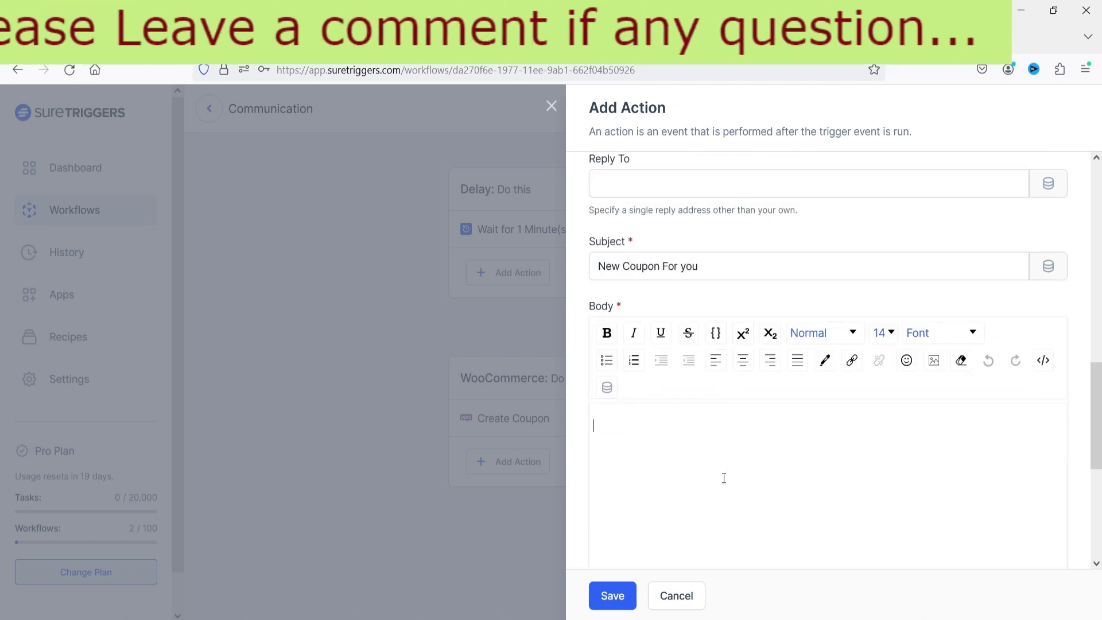
{"action": "type", "text": "We have created a new Coupon for you."}
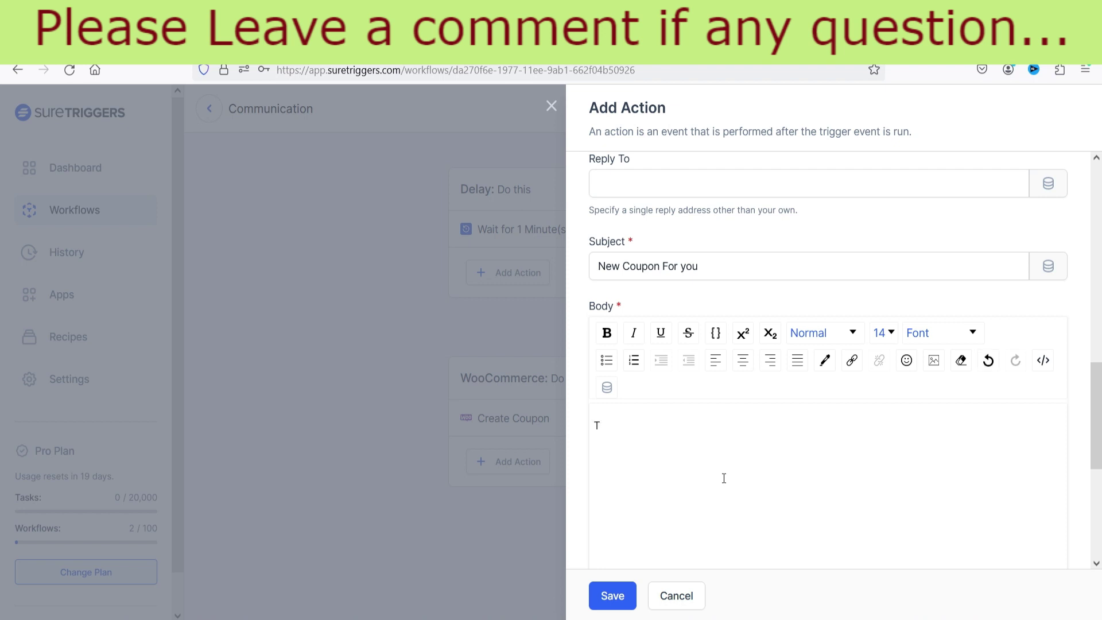
{"action": "key", "text": "Return"}
{"action": "type", "text": "Use this Coupon for exatr 10% Discount. "}
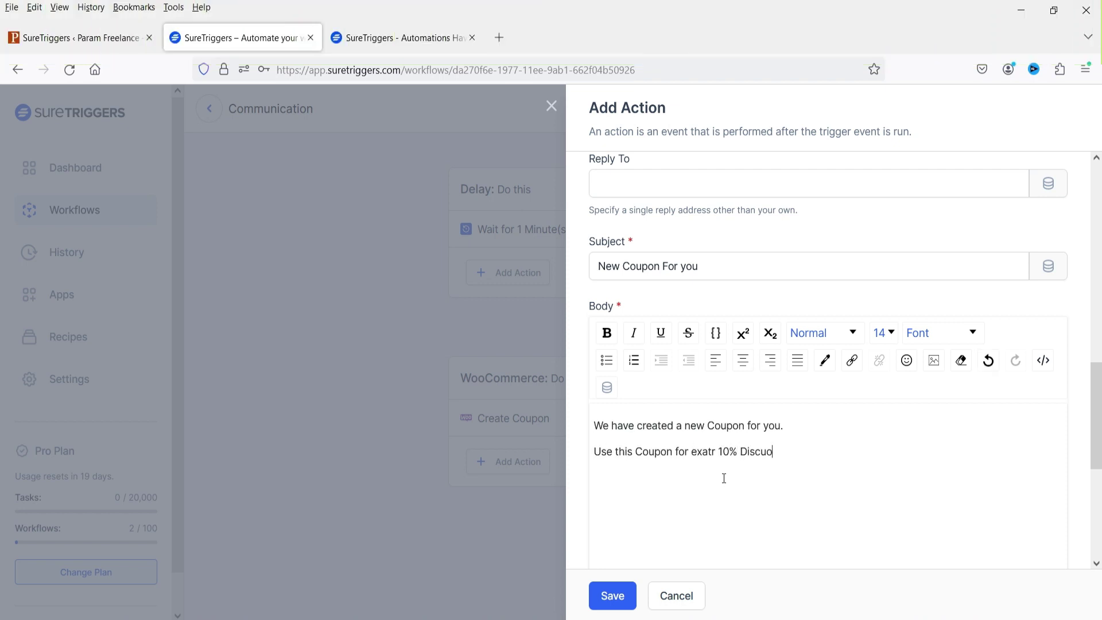
{"action": "type", "text": "Coupon Code: OfferJuly"}
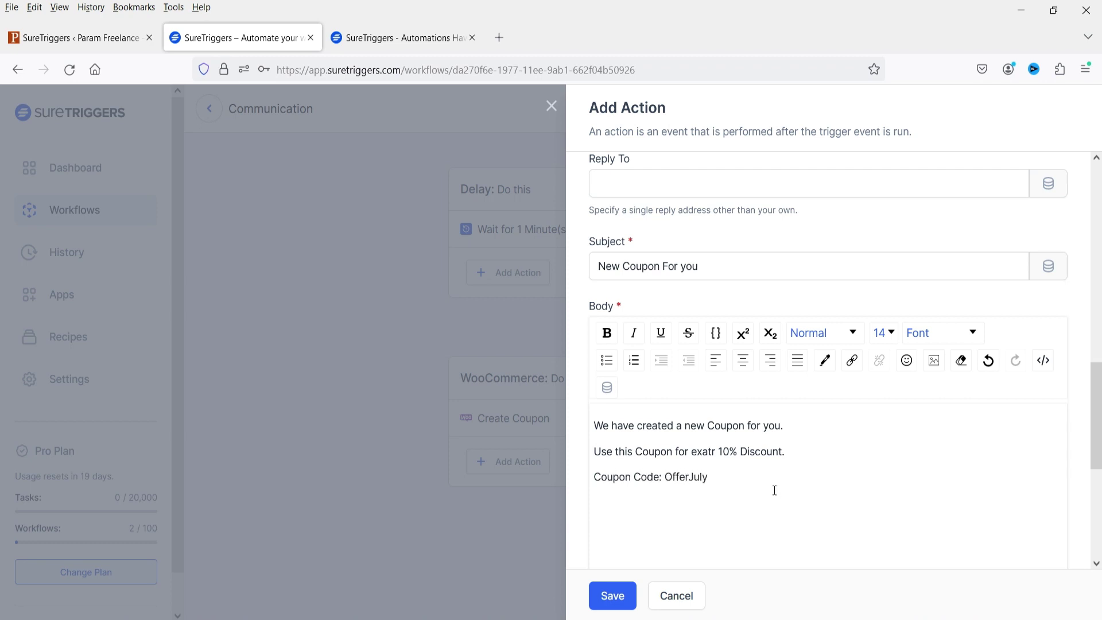
{"action": "scroll", "coordinate": [774, 490], "scroll_direction": "down", "scroll_amount": 5}
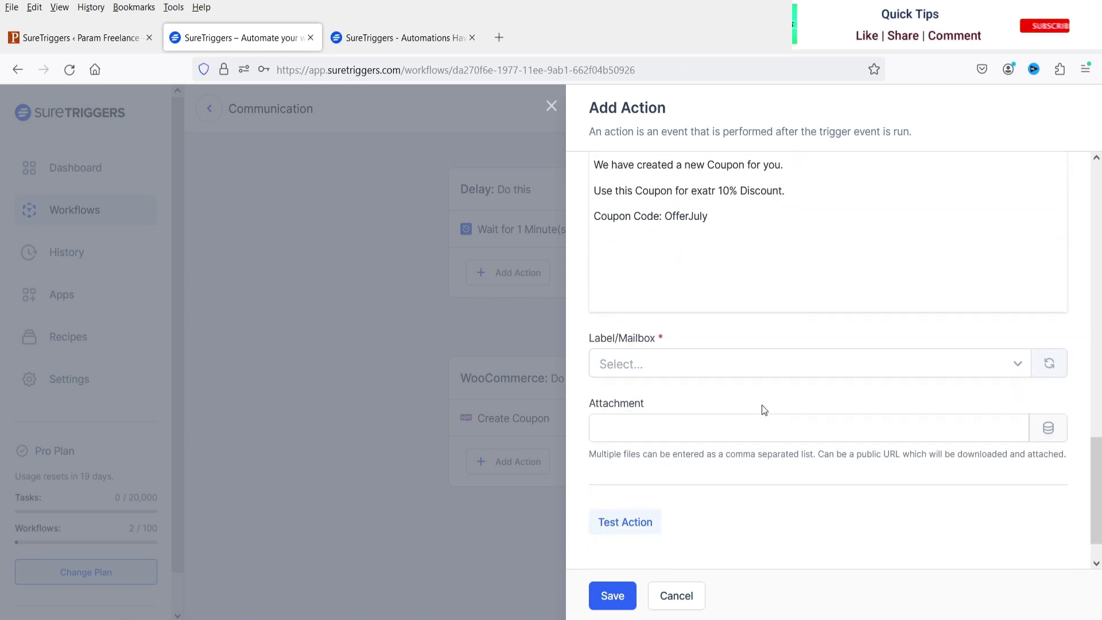
Step: Apply the SENT and IMPORTANT mailbox labels and save the Gmail email step
{"action": "left_click", "coordinate": [668, 365]}
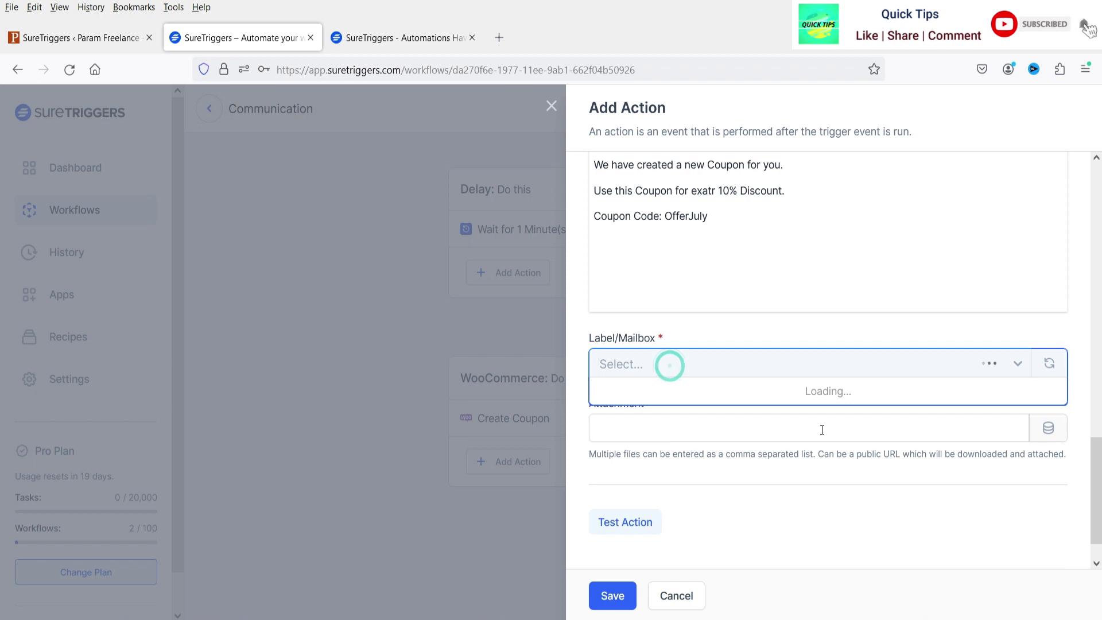
{"action": "left_click", "coordinate": [705, 423]}
{"action": "left_click", "coordinate": [685, 367]}
{"action": "left_click", "coordinate": [686, 487]}
{"action": "left_click", "coordinate": [611, 595]}
Step: Start a new step below the Gmail Send Email card, not between Create Coupon and Gmail
{"action": "scroll", "coordinate": [767, 467], "scroll_direction": "up", "scroll_amount": 3}
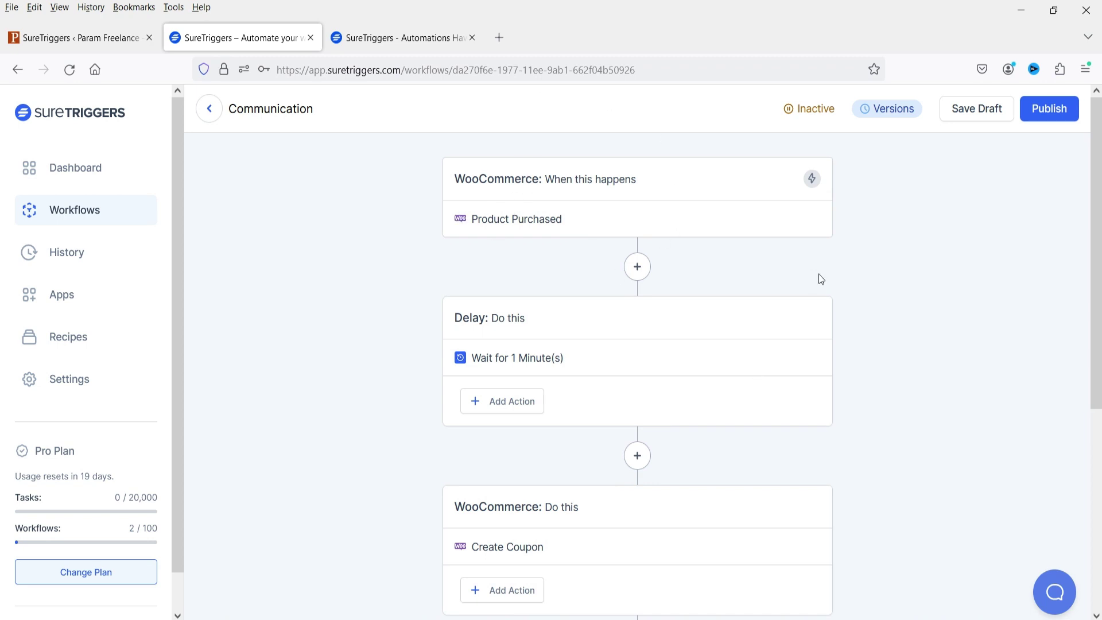
{"action": "scroll", "coordinate": [826, 274], "scroll_direction": "down", "scroll_amount": 4}
{"action": "left_click", "coordinate": [638, 406]}
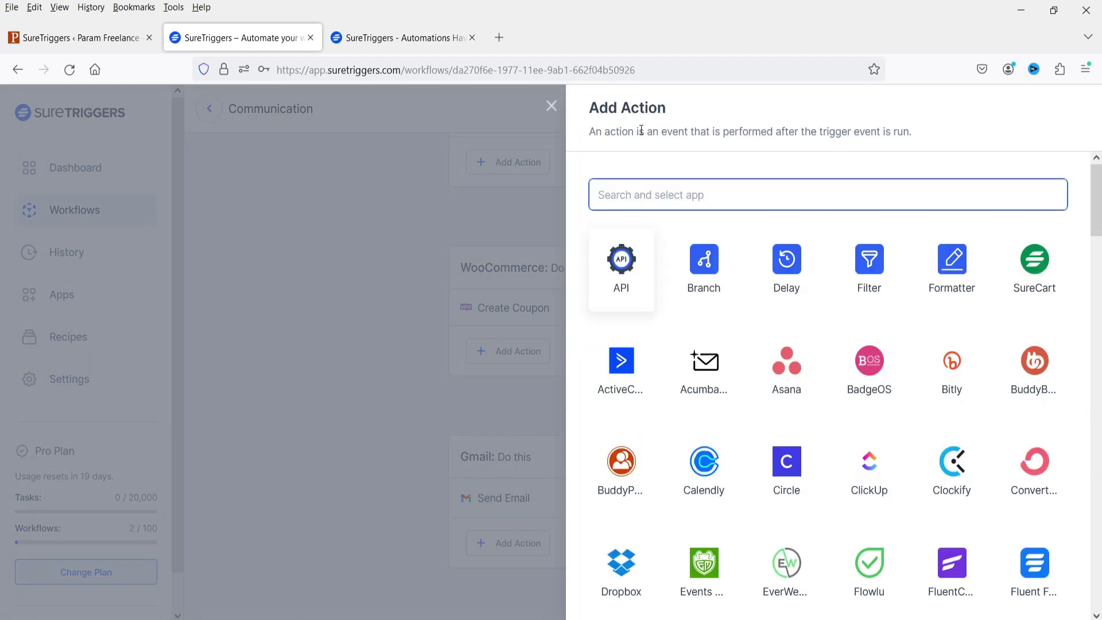
{"action": "left_click", "coordinate": [551, 106]}
{"action": "scroll", "coordinate": [740, 425], "scroll_direction": "down", "scroll_amount": 1}
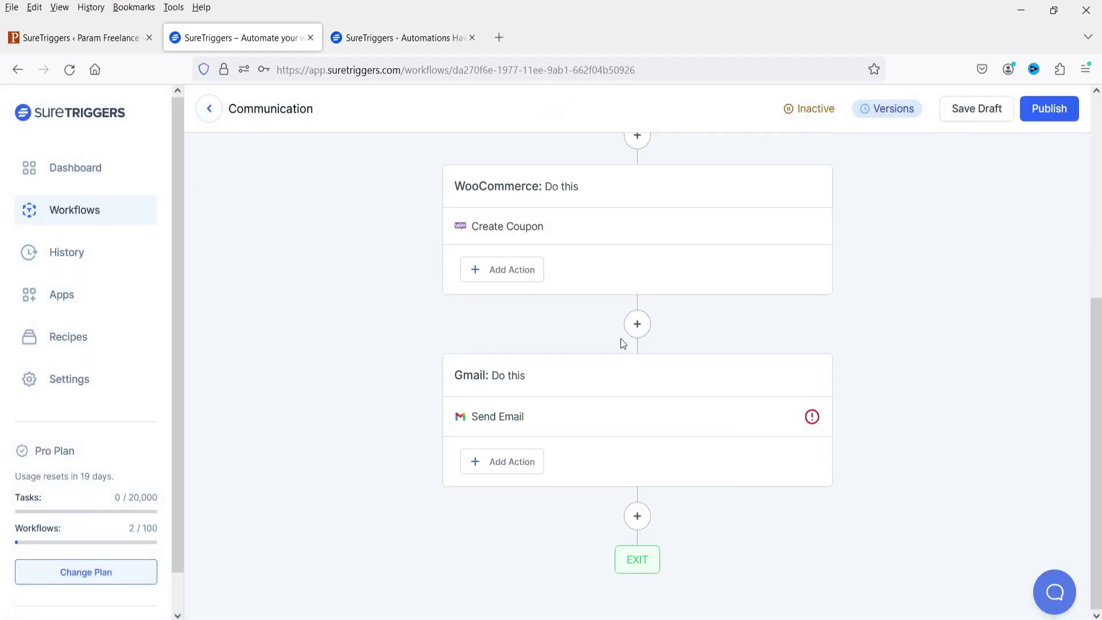
{"action": "scroll", "coordinate": [499, 287], "scroll_direction": "up", "scroll_amount": 5}
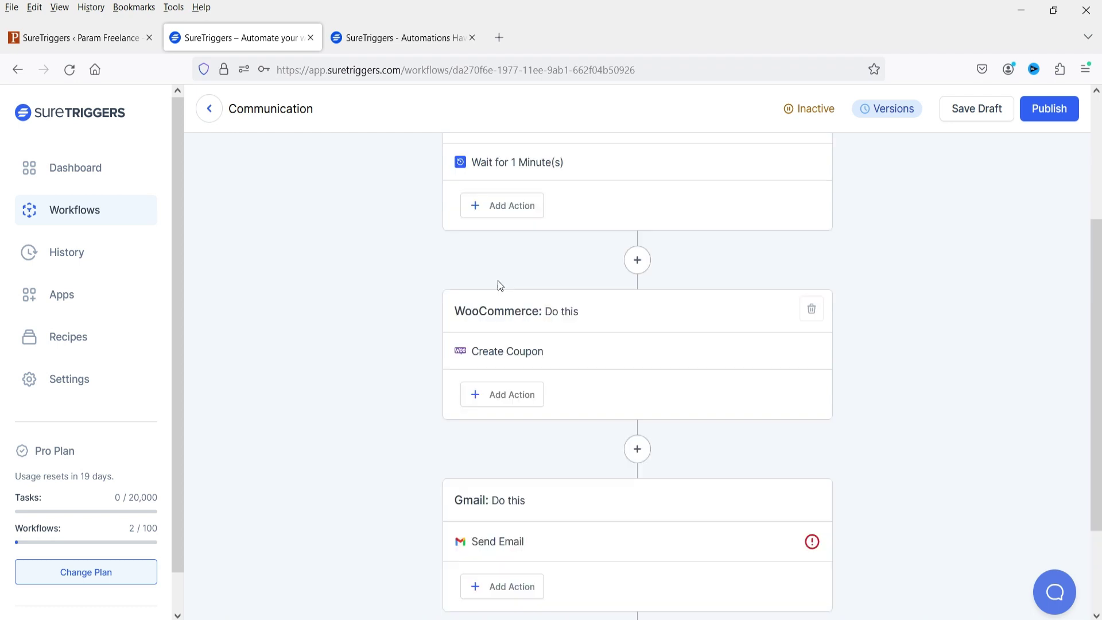
{"action": "scroll", "coordinate": [622, 277], "scroll_direction": "down", "scroll_amount": 4}
{"action": "left_click", "coordinate": [638, 597]}
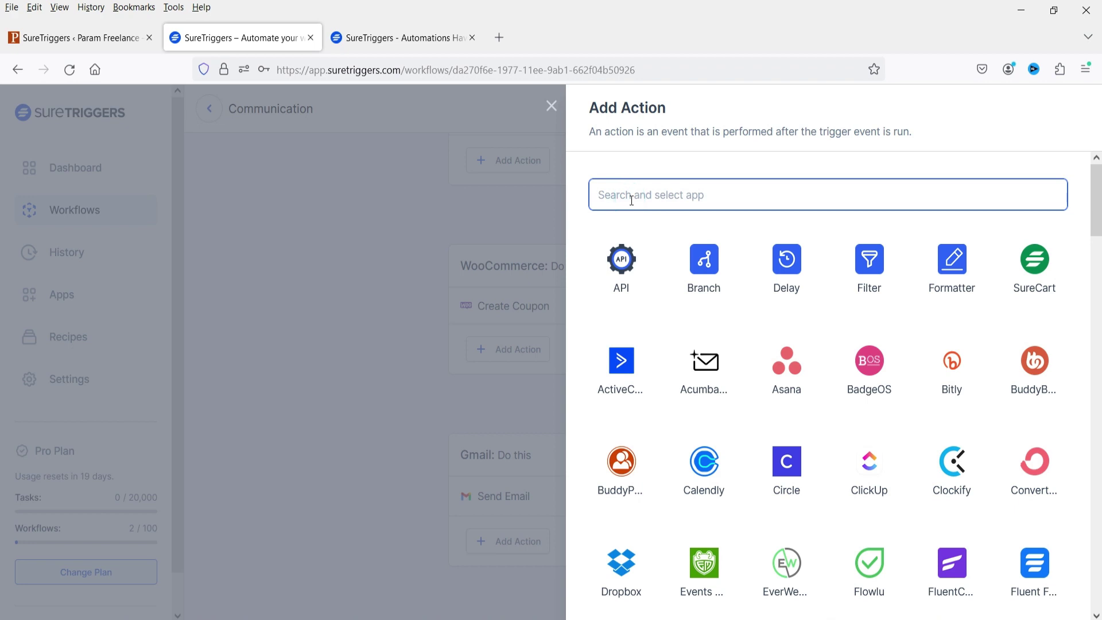
Step: Make the step a WordPress Create/update User action on the Param Freelance connection
{"action": "type", "text": "word"}
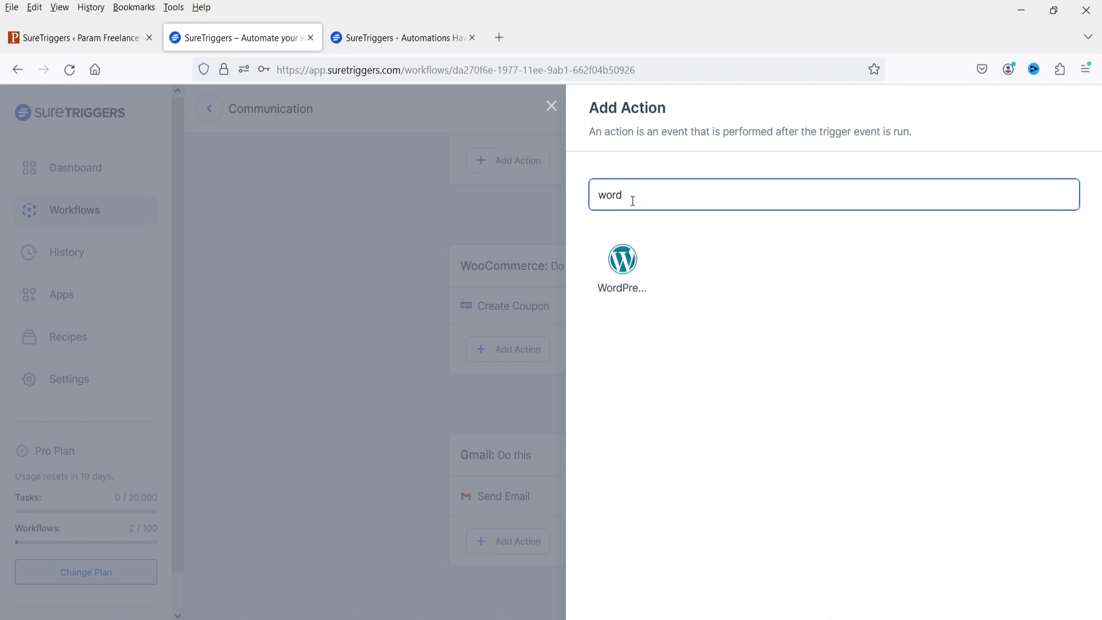
{"action": "left_click", "coordinate": [625, 284]}
{"action": "left_click", "coordinate": [708, 309]}
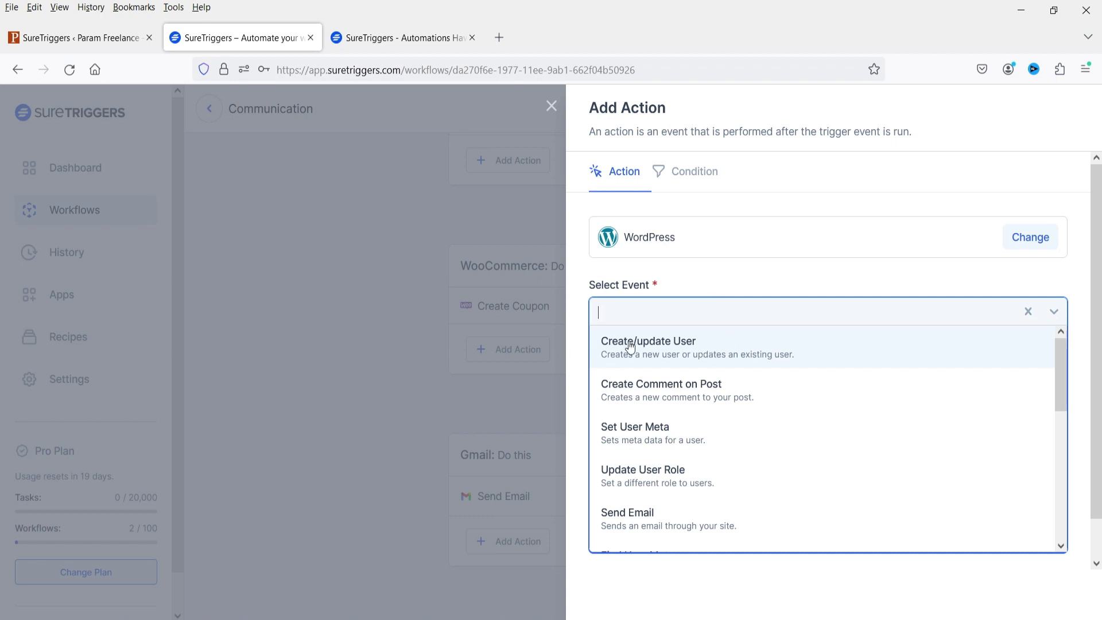
{"action": "left_click", "coordinate": [690, 357]}
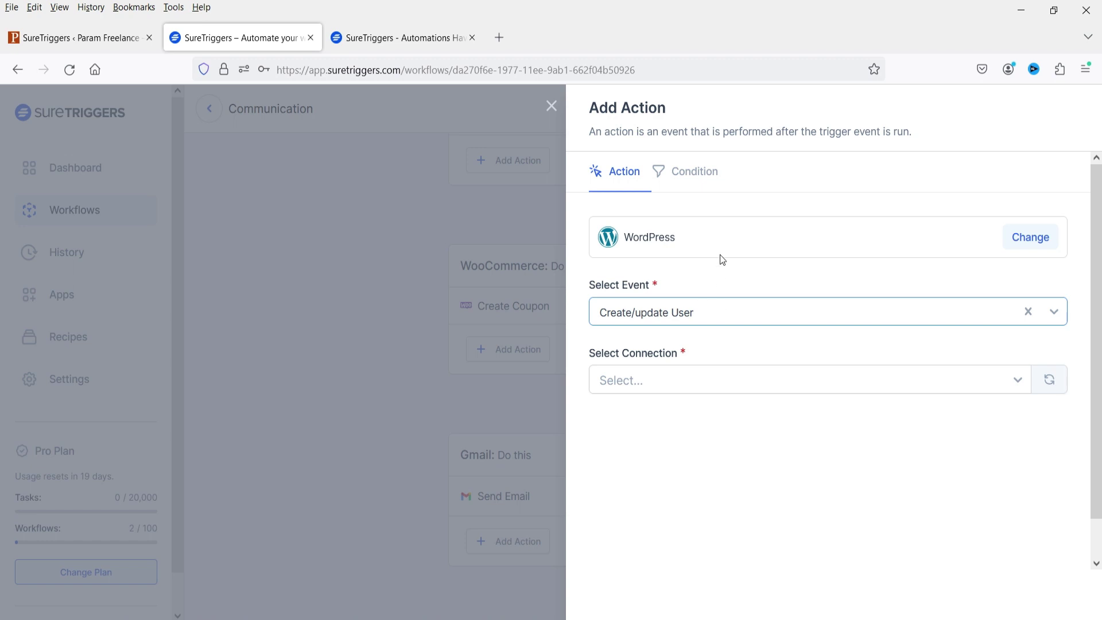
{"action": "left_click", "coordinate": [713, 384]}
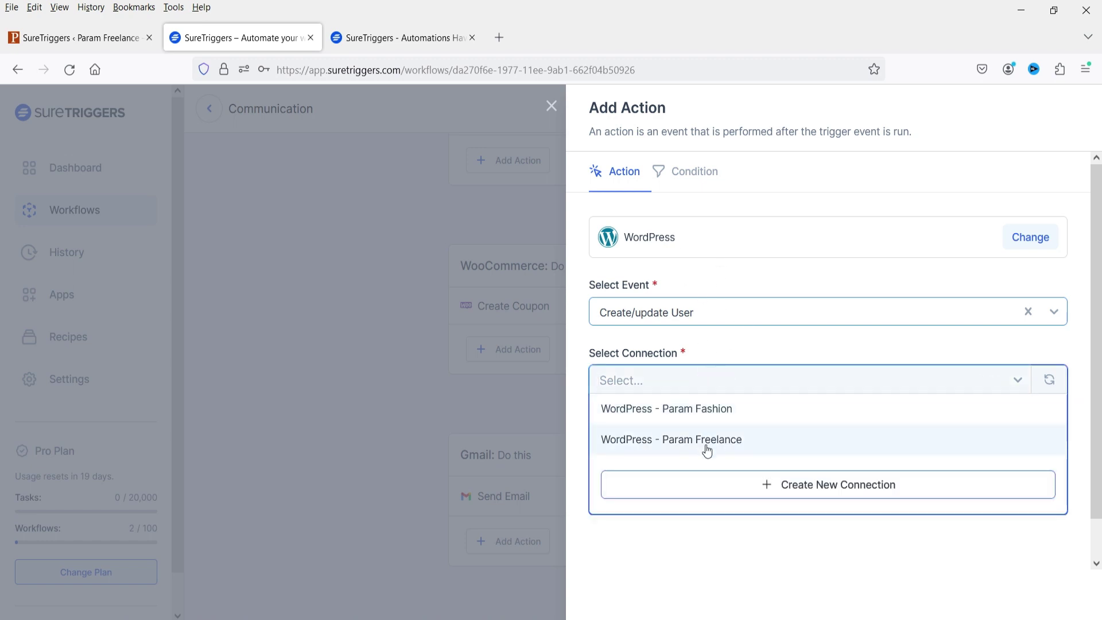
{"action": "left_click", "coordinate": [706, 451]}
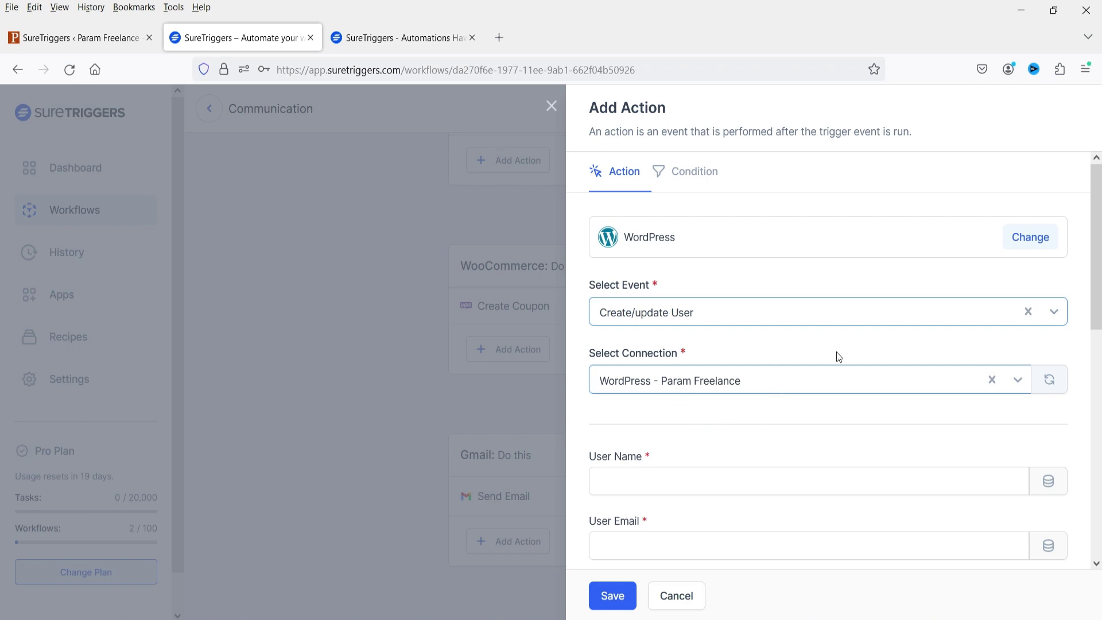
{"action": "scroll", "coordinate": [664, 217], "scroll_direction": "down", "scroll_amount": 3}
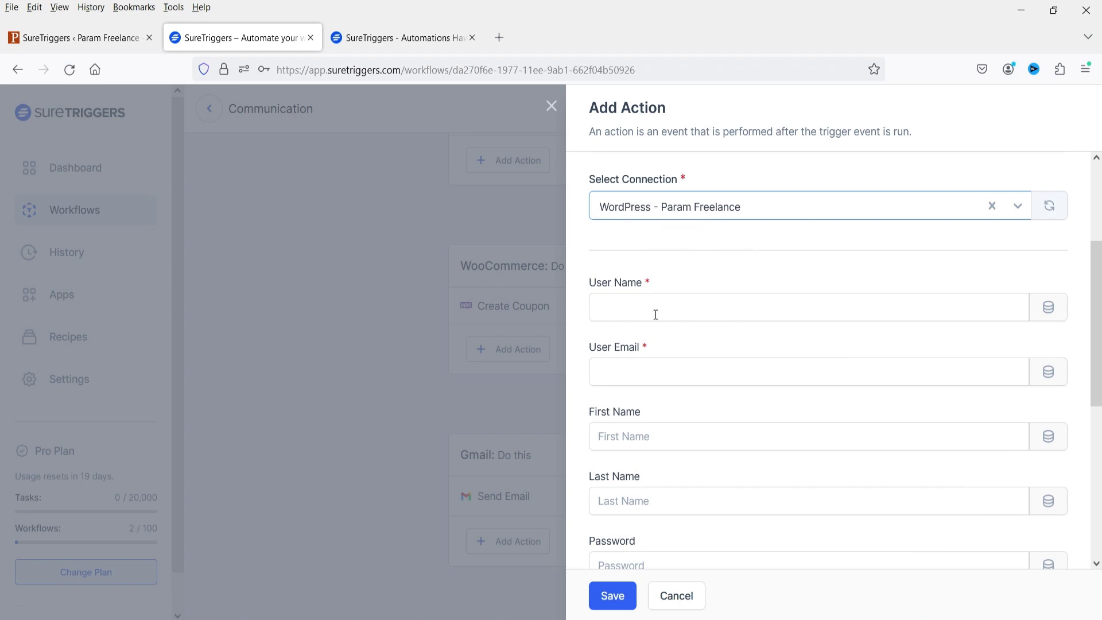
{"action": "left_click", "coordinate": [1047, 308]}
{"action": "left_click", "coordinate": [706, 218]}
Step: Map both User Name and User Email to the purchase's billing email
{"action": "type", "text": "em"}
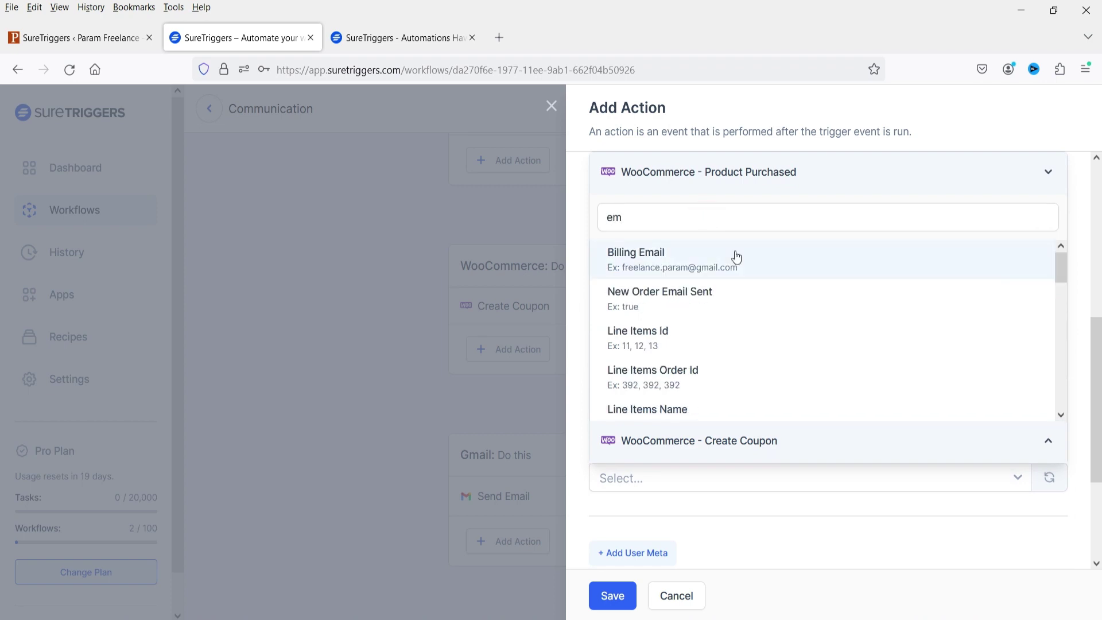
{"action": "left_click", "coordinate": [733, 256]}
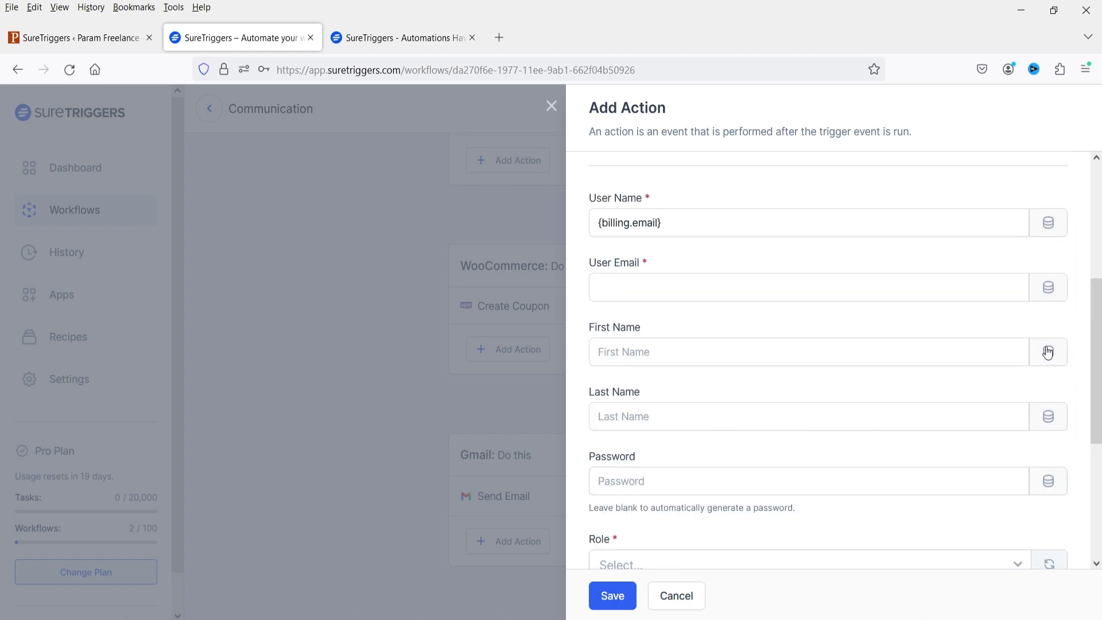
{"action": "left_click", "coordinate": [1047, 287]}
{"action": "type", "text": "emai"}
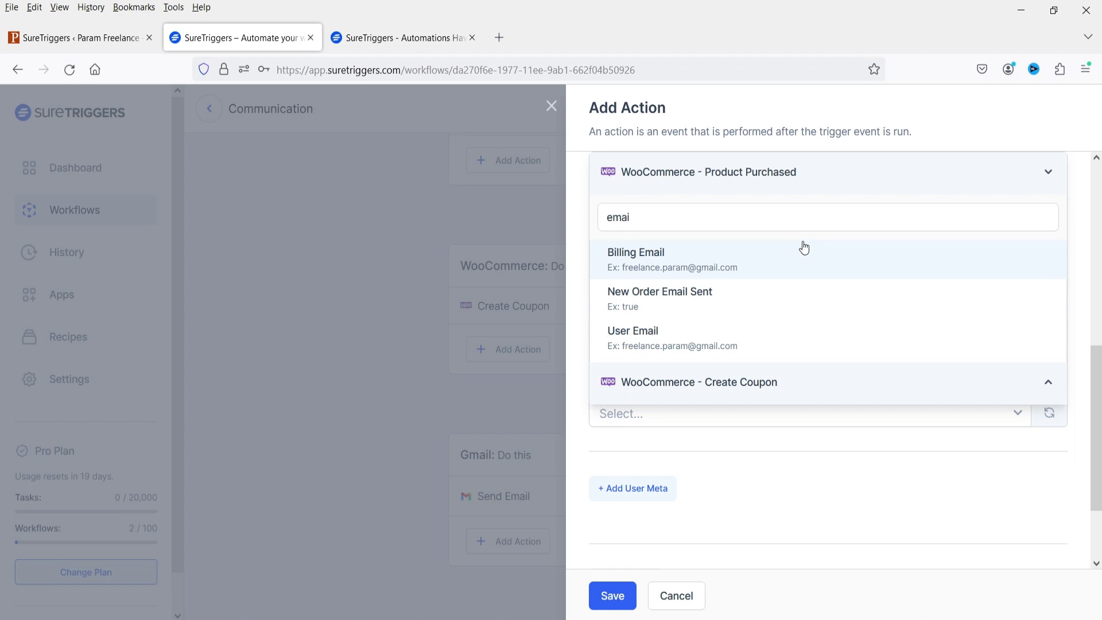
{"action": "left_click", "coordinate": [803, 248]}
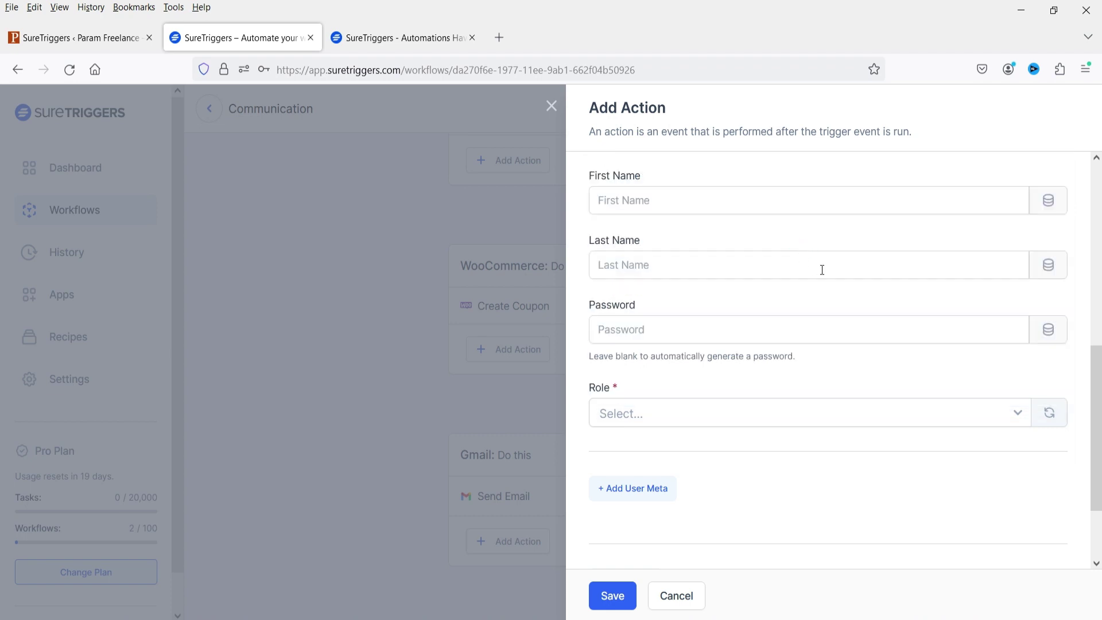
Step: Map First Name and Last Name to the billing first and last names
{"action": "left_click", "coordinate": [1048, 201]}
{"action": "left_click", "coordinate": [632, 217]}
{"action": "type", "text": "nam"}
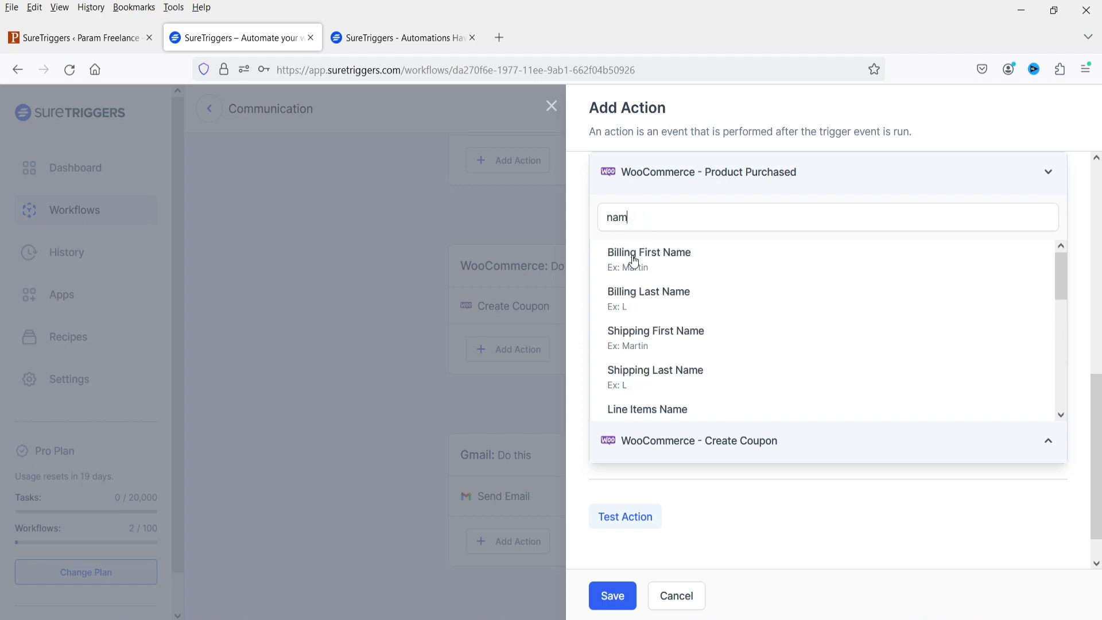
{"action": "left_click", "coordinate": [631, 264]}
{"action": "left_click", "coordinate": [1047, 200]}
{"action": "left_click", "coordinate": [704, 248]}
{"action": "type", "text": "last"}
{"action": "left_click", "coordinate": [700, 276]}
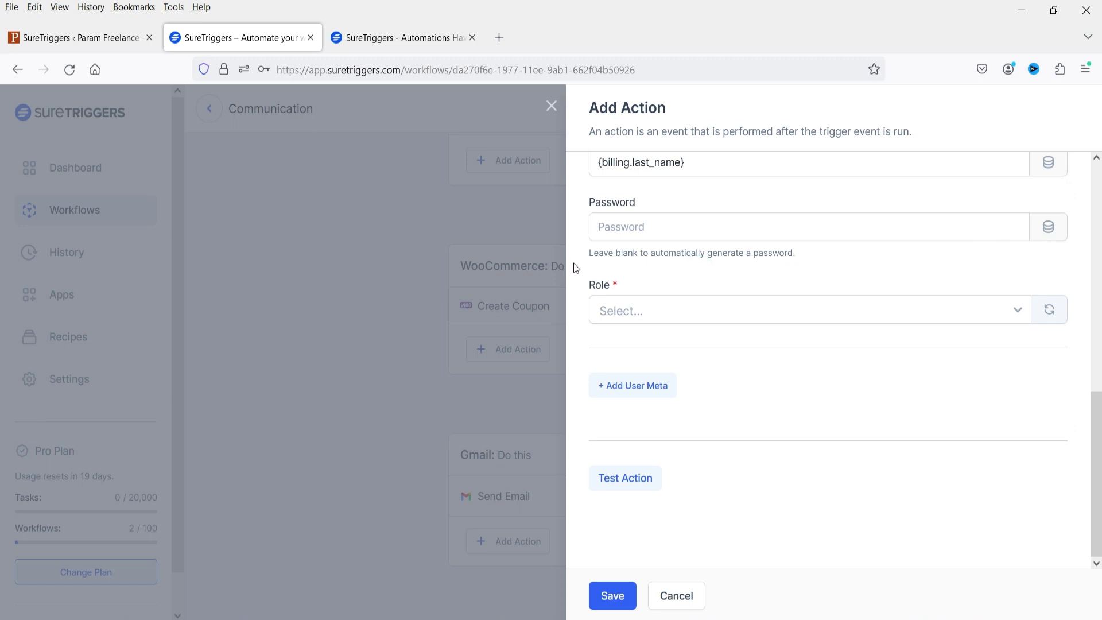
Step: Set the new user's role to Subscriber
{"action": "triple_click", "coordinate": [824, 254]}
{"action": "left_click", "coordinate": [734, 311]}
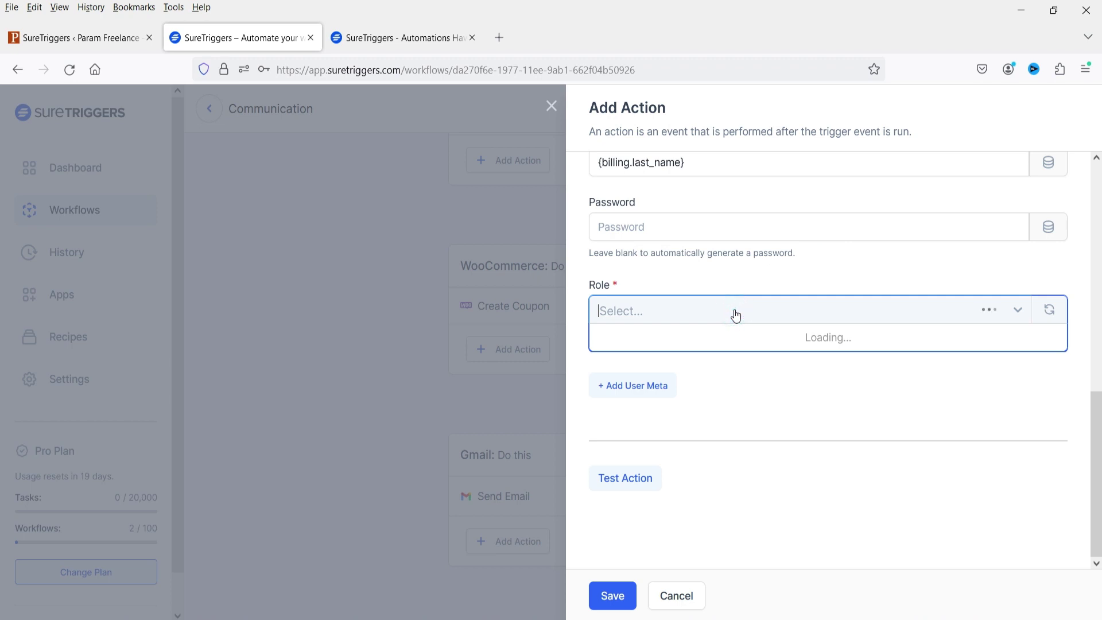
{"action": "left_click", "coordinate": [700, 431]}
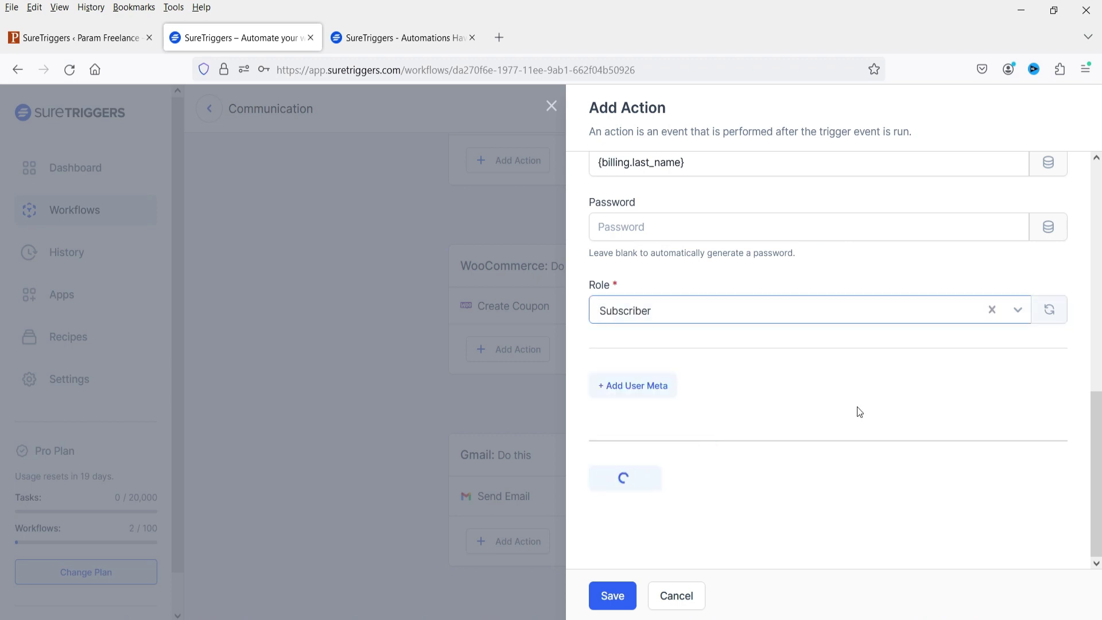
{"action": "scroll", "coordinate": [856, 406], "scroll_direction": "down", "scroll_amount": 10}
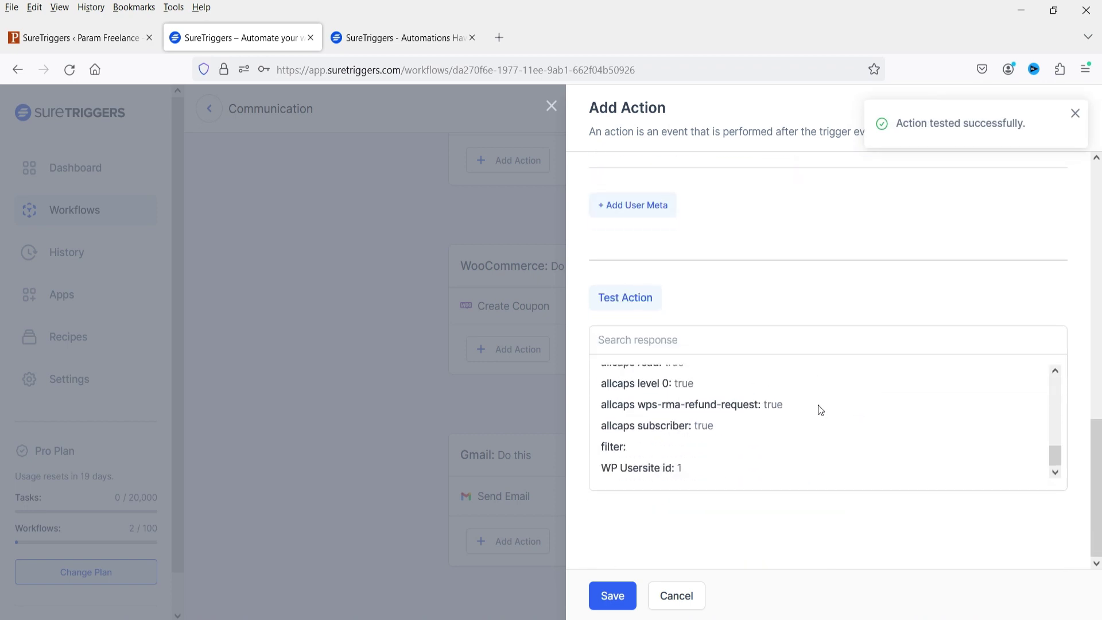
Step: Save the WordPress Create/update User step as the last step of the Communication workflow
{"action": "scroll", "coordinate": [817, 405], "scroll_direction": "up", "scroll_amount": 10}
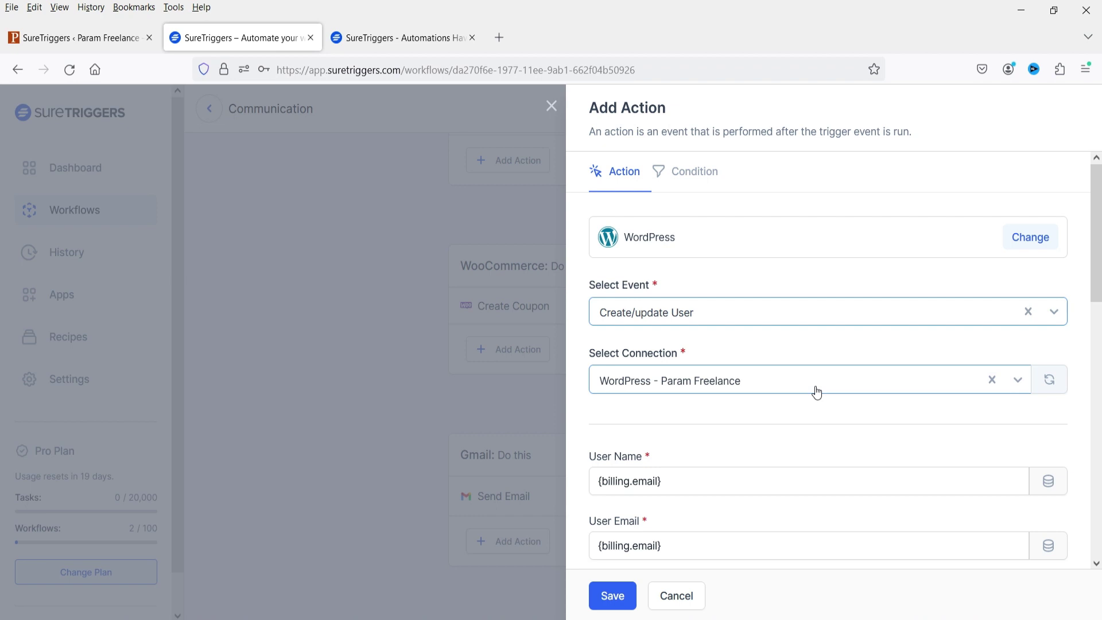
{"action": "left_click", "coordinate": [609, 600]}
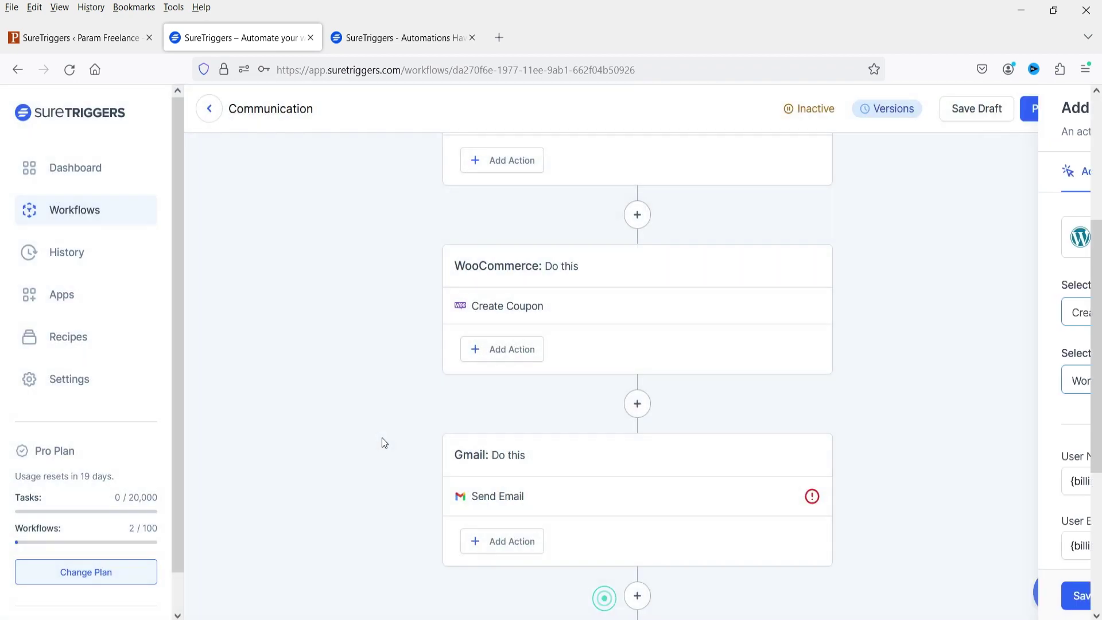
{"action": "scroll", "coordinate": [387, 425], "scroll_direction": "down", "scroll_amount": 4}
{"action": "scroll", "coordinate": [391, 415], "scroll_direction": "up", "scroll_amount": 8}
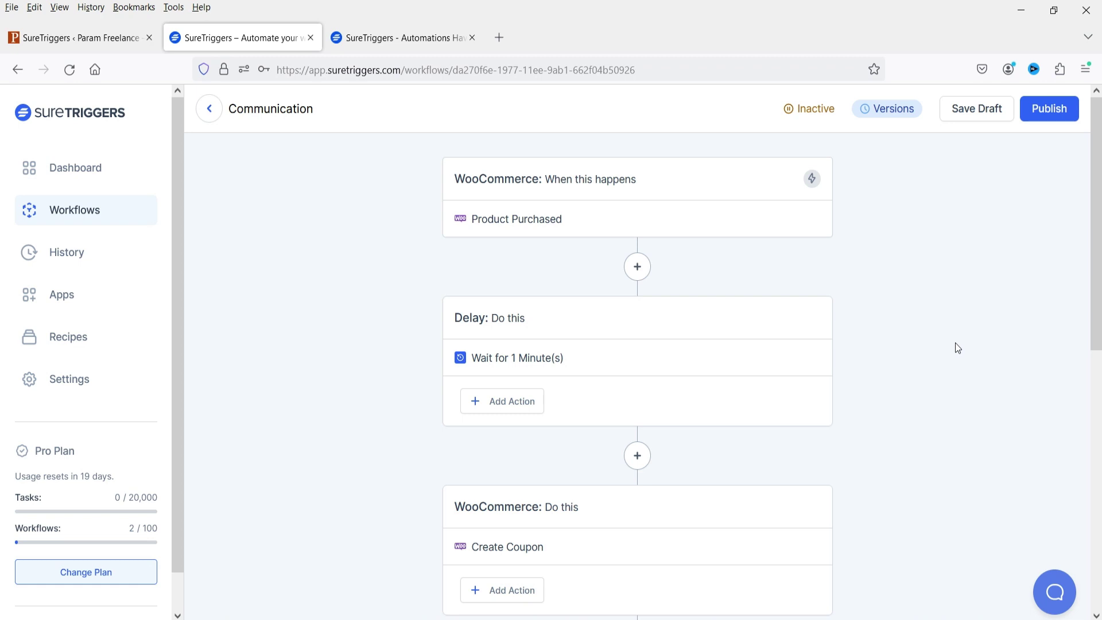
{"action": "left_click", "coordinate": [57, 294]}
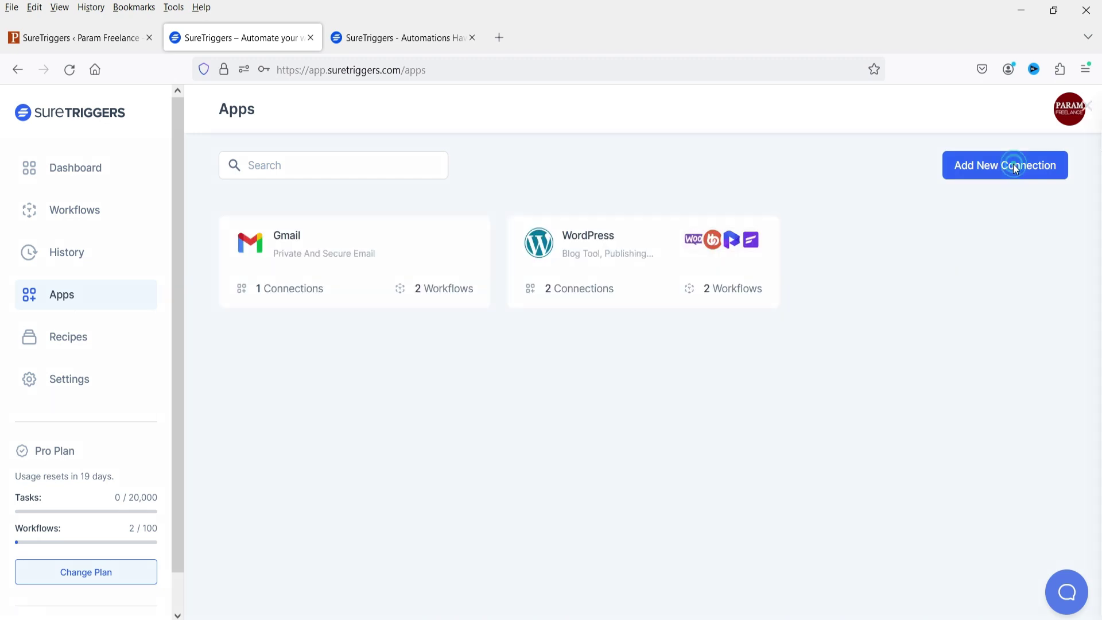
Step: Start a new connection and browse the app catalogue, e.g. Mailchimp, Notion, OpenAI
{"action": "left_click", "coordinate": [1014, 167]}
{"action": "scroll", "coordinate": [991, 380], "scroll_direction": "down", "scroll_amount": 5}
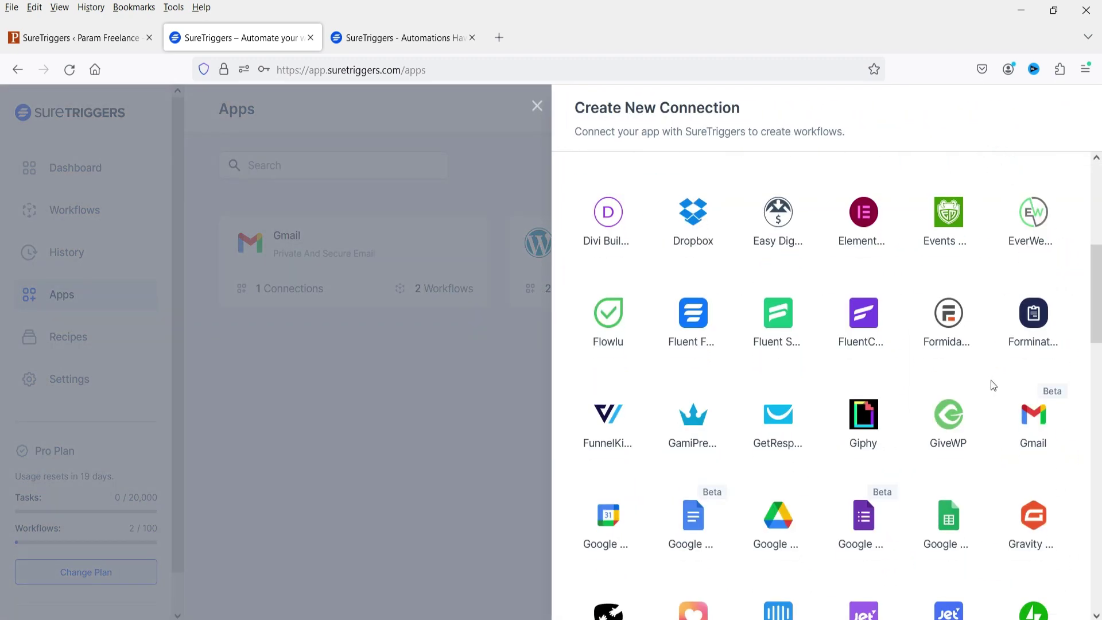
{"action": "scroll", "coordinate": [987, 377], "scroll_direction": "down", "scroll_amount": 5}
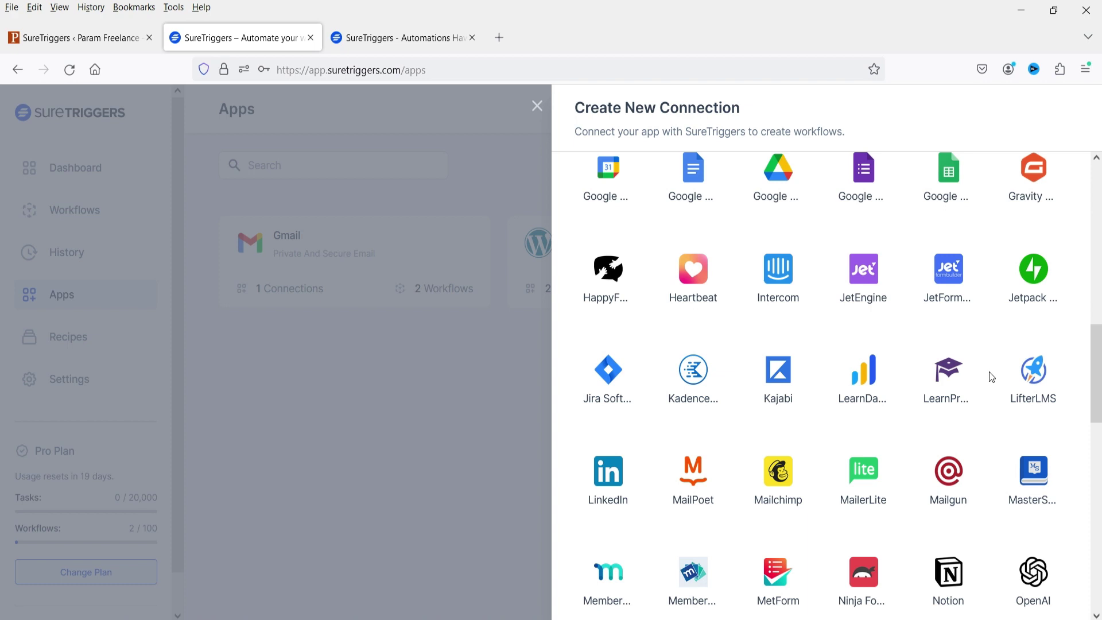